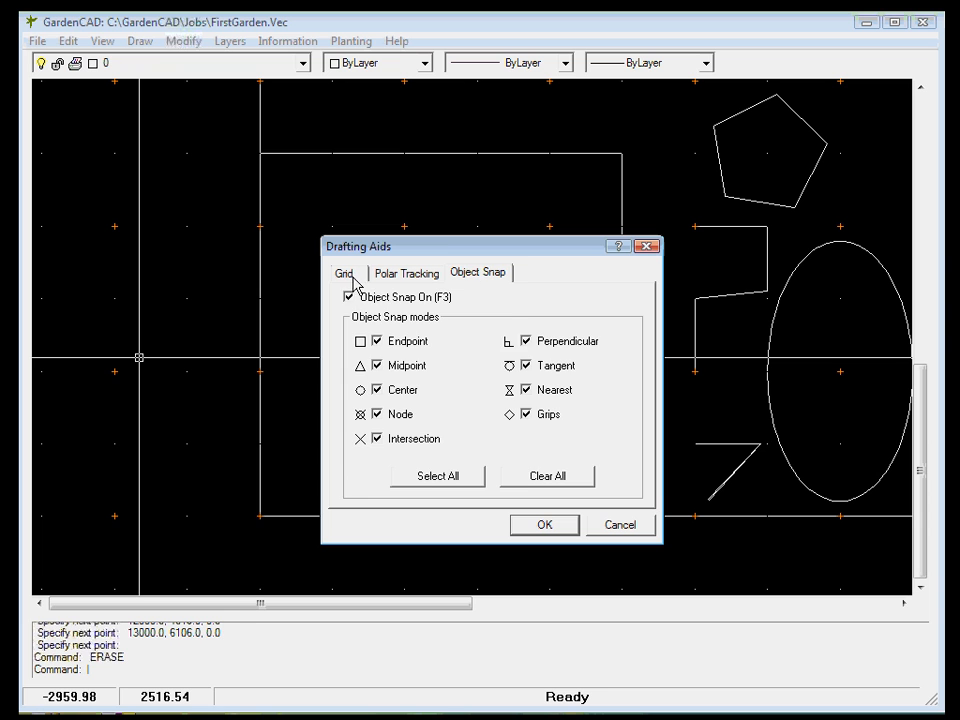
# Review the grid, polar tracking and object snap settings in the drafting aids.
pyautogui.click(349, 278)
pyautogui.click(398, 276)
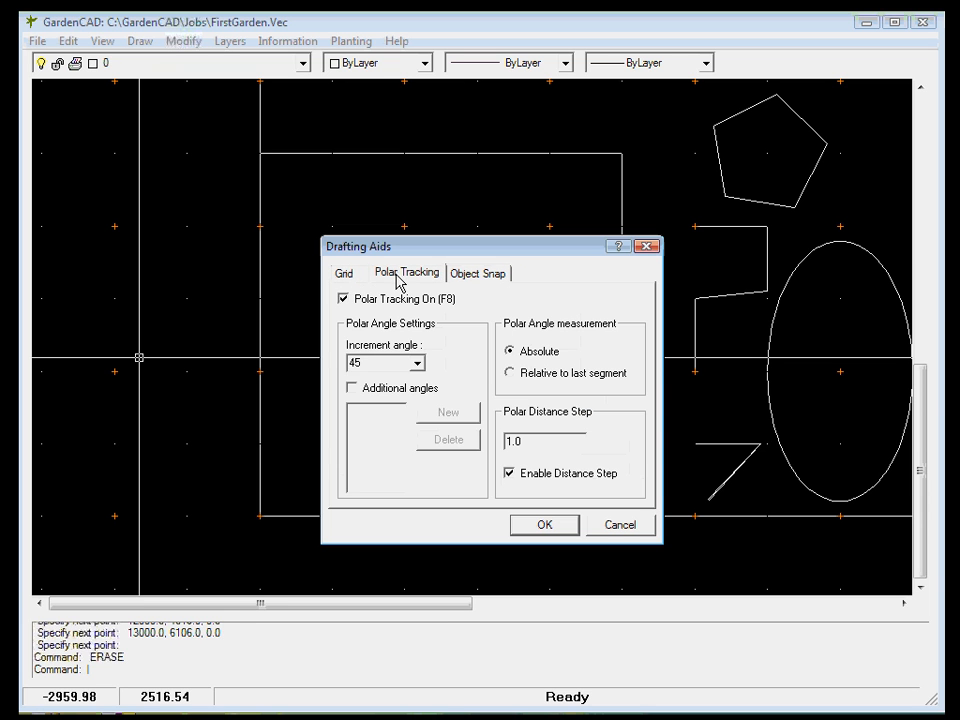
pyautogui.click(477, 280)
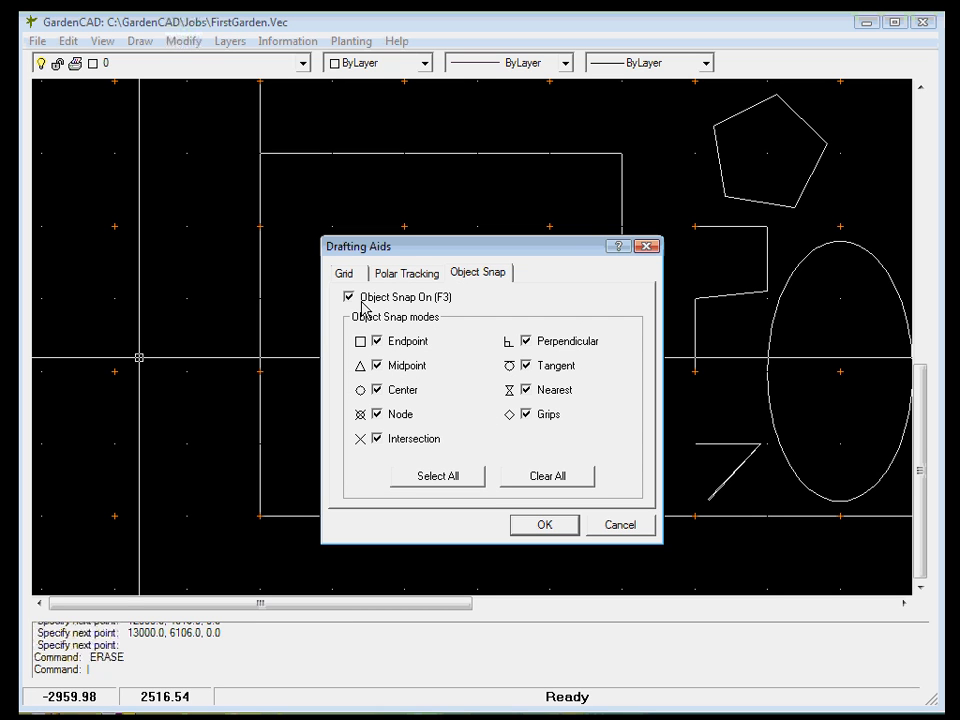
pyautogui.click(543, 527)
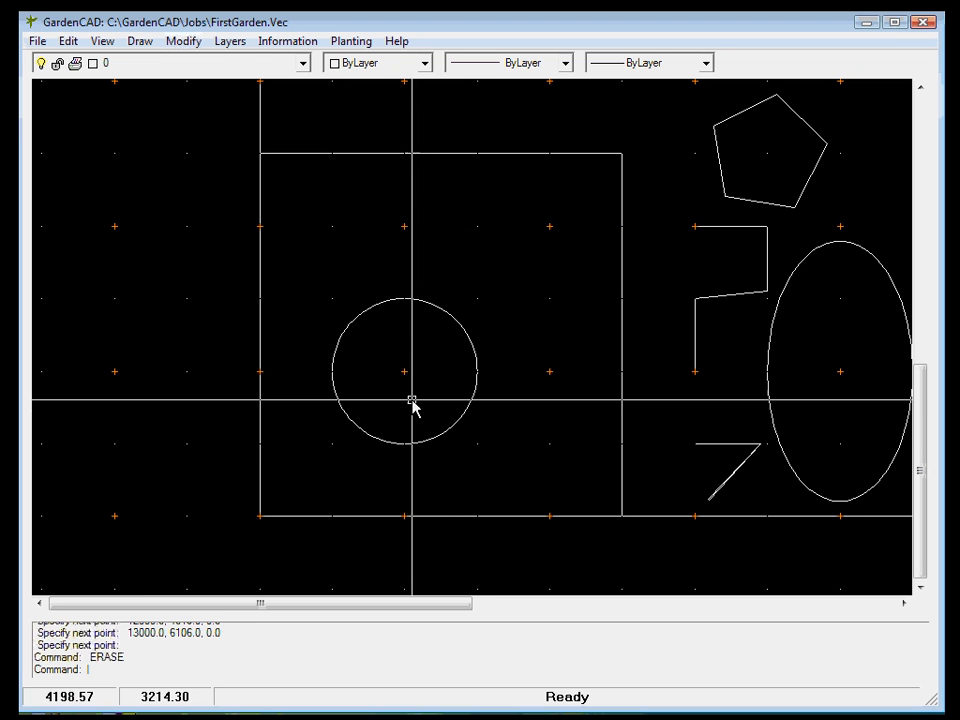
# Draw a line from about 6860, 8021 inside the square to the topmost grip of the circle at 4000, 6000.
pyautogui.write('L')
pyautogui.press('Return')
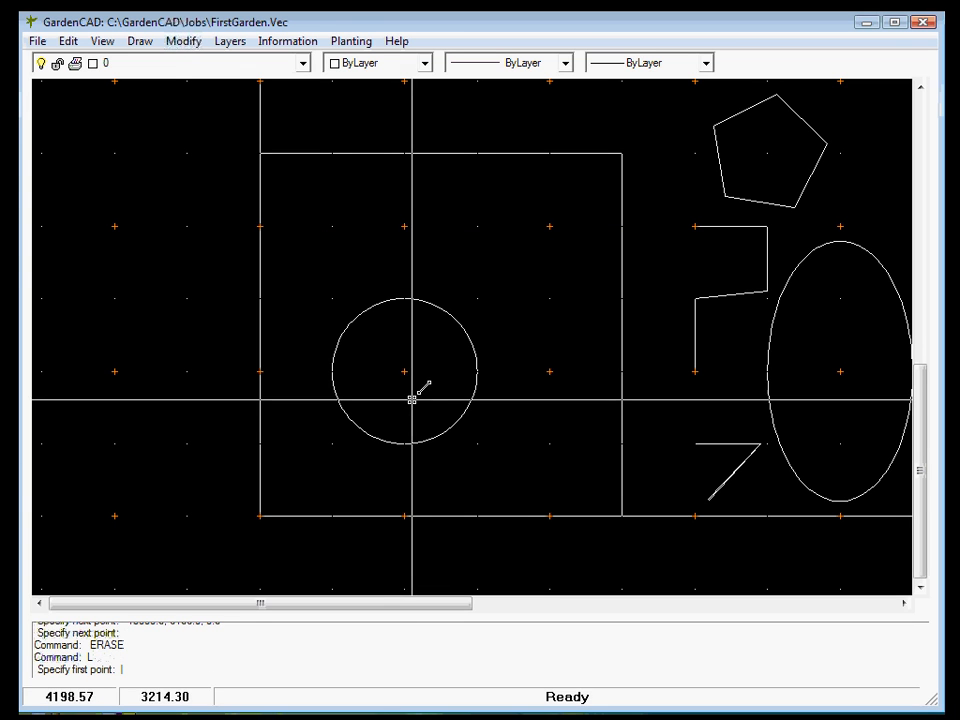
pyautogui.click(508, 225)
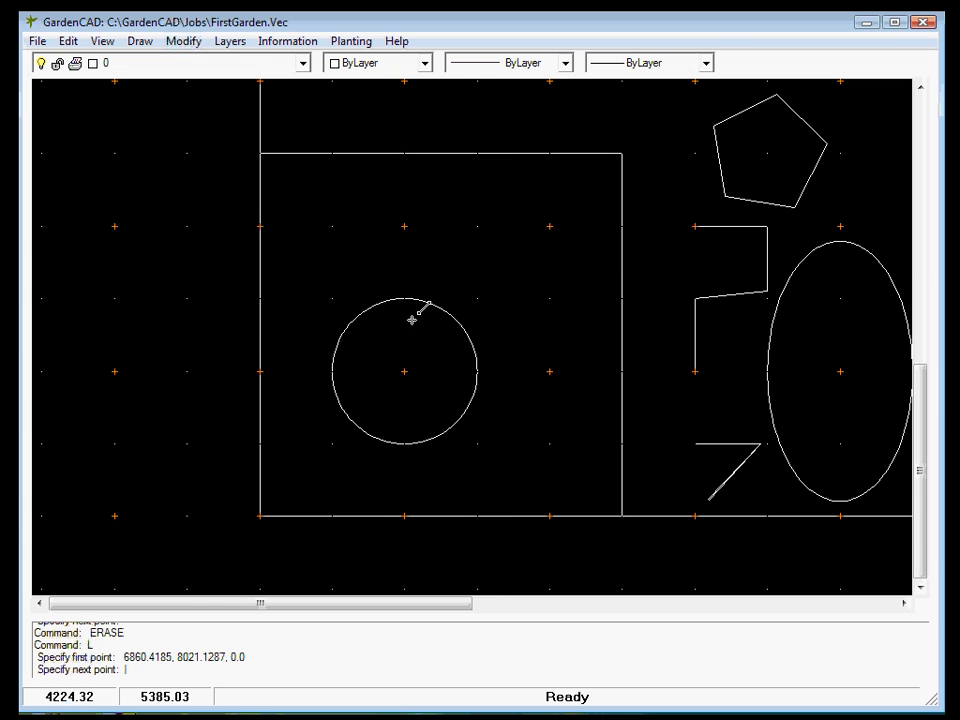
pyautogui.scroll(2, 414, 317)
pyautogui.scroll(2, 416, 312)
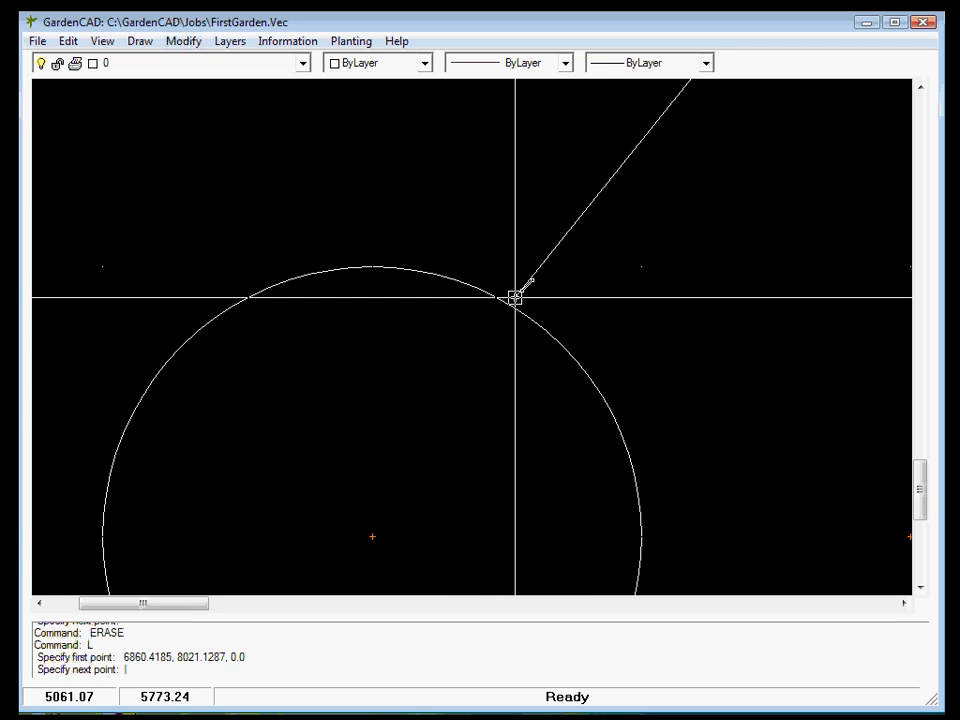
pyautogui.click(372, 267)
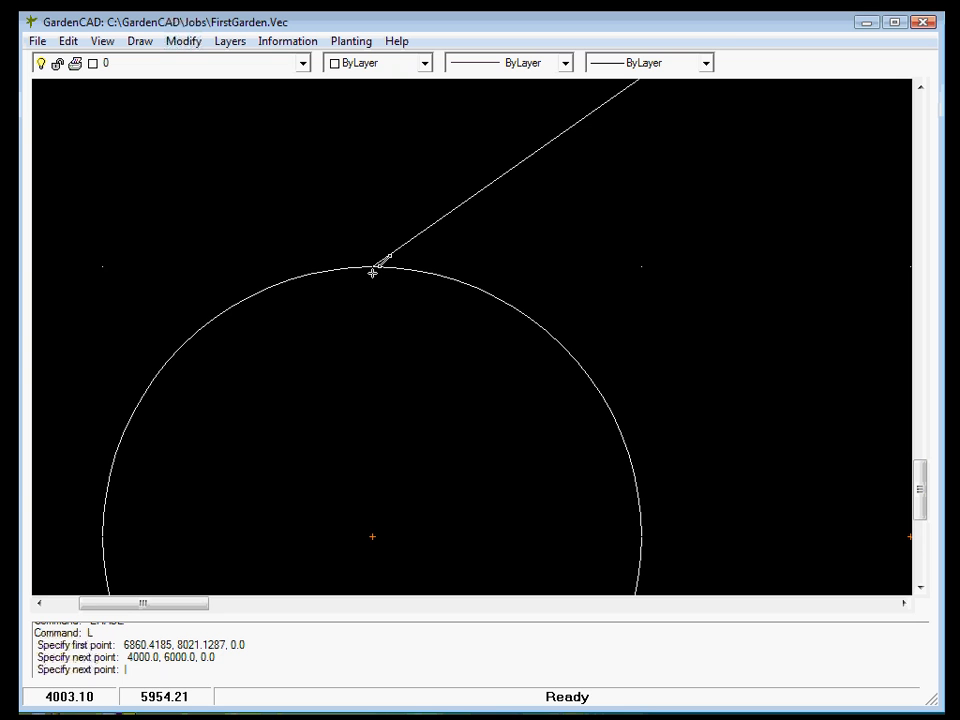
pyautogui.scroll(-5, 370, 316)
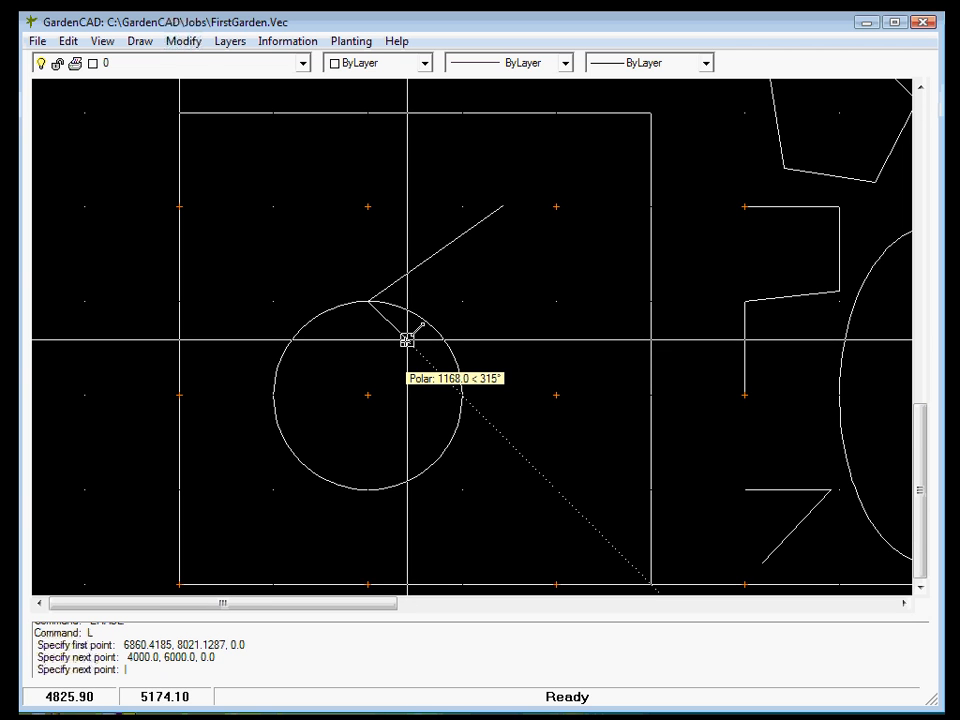
# Continue the line from the circle's topmost point to about 7160, 3970 and end the line.
pyautogui.click(71, 43)
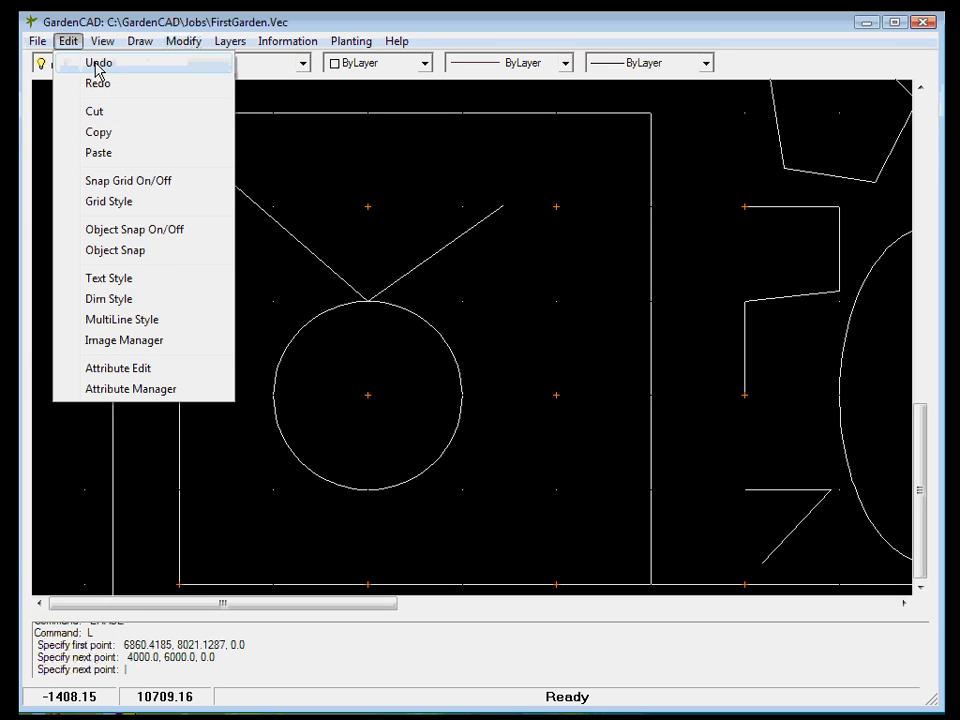
pyautogui.moveTo(140, 41)
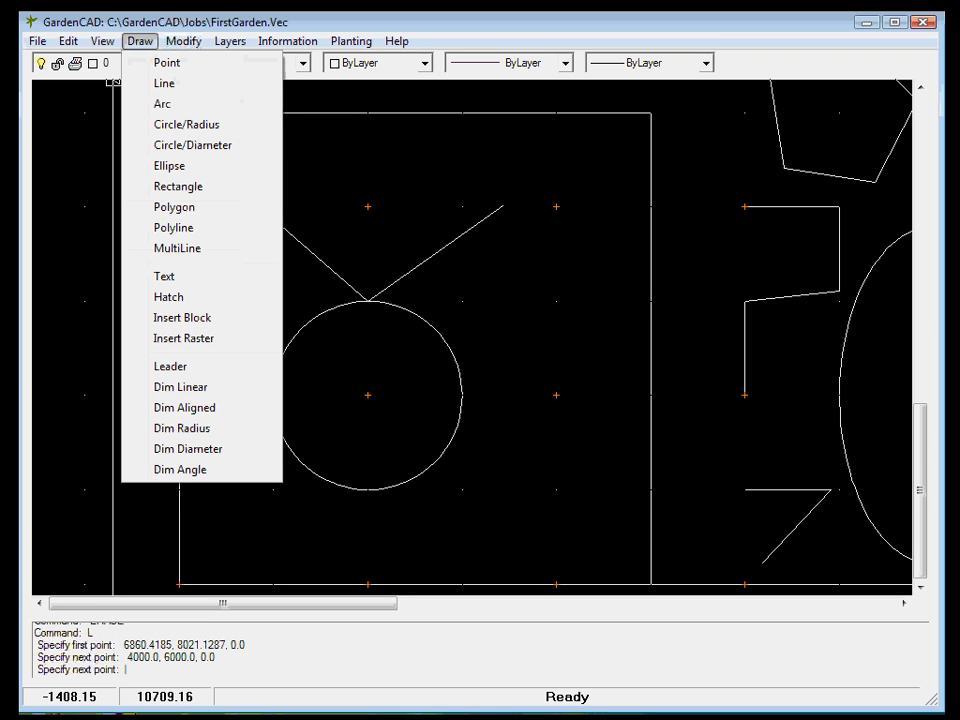
pyautogui.click(140, 41)
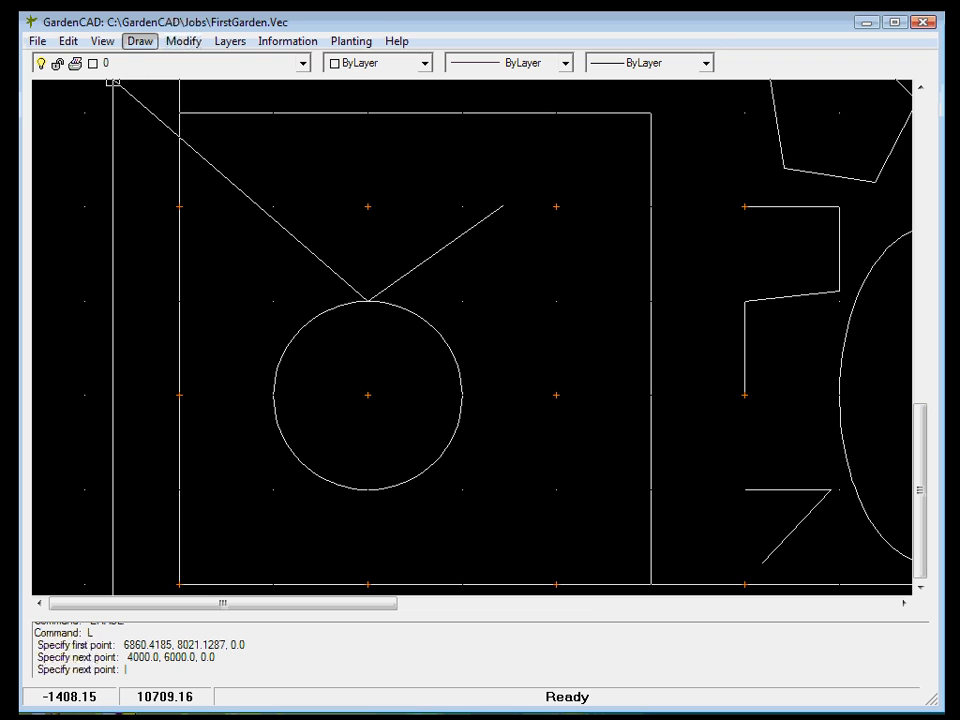
pyautogui.click(517, 397)
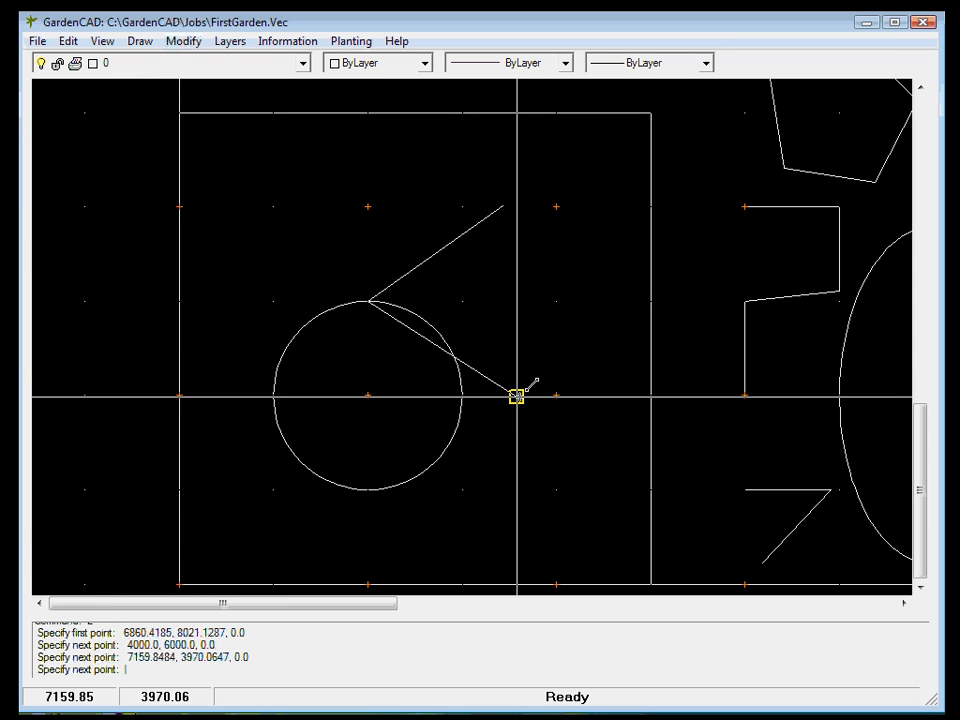
pyautogui.press('Return')
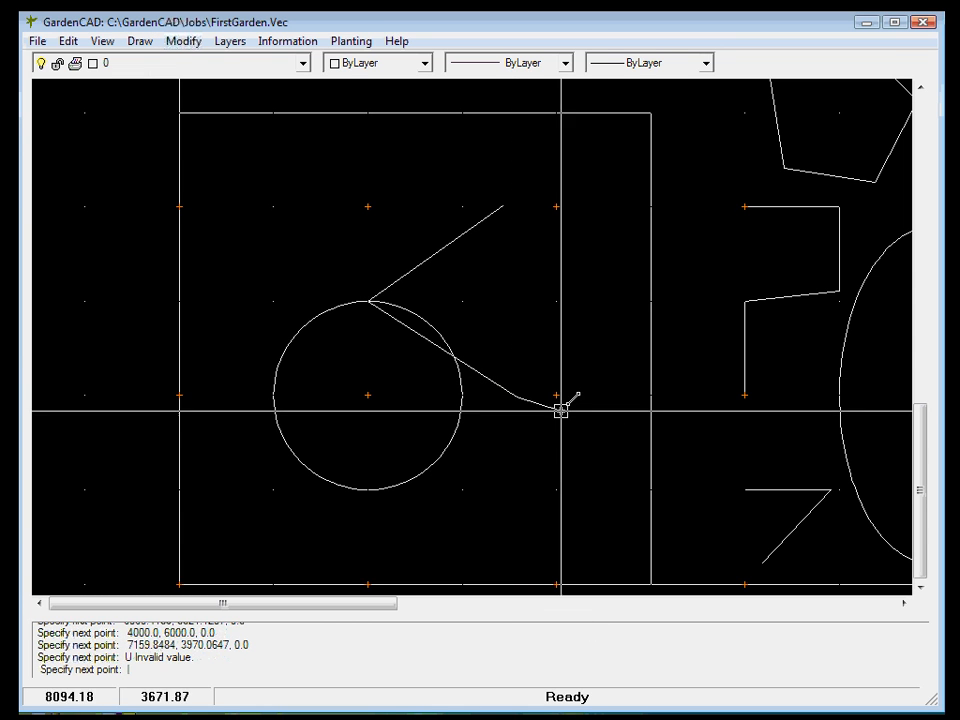
pyautogui.press('Return')
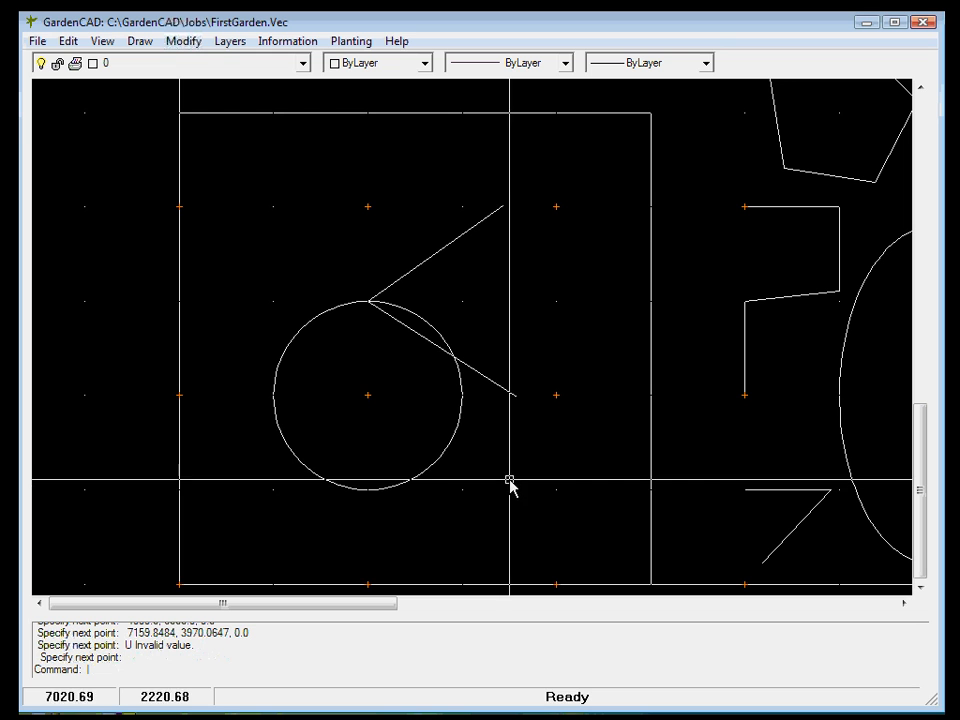
# Erase the second line segment, which crosses the circle.
pyautogui.click(505, 394)
pyautogui.rightClick(503, 397)
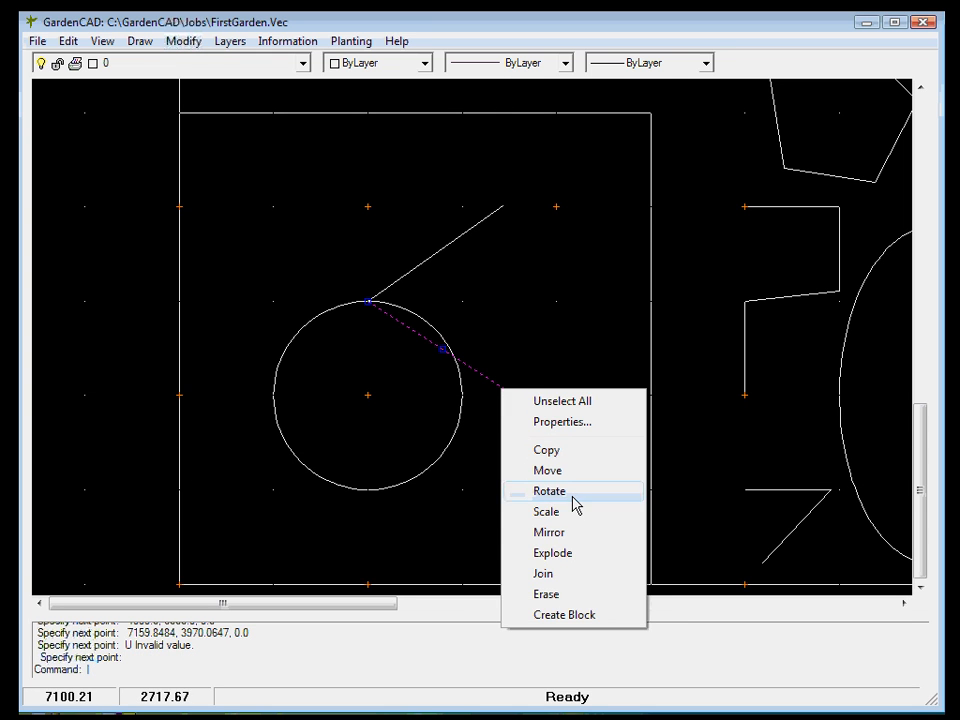
pyautogui.click(556, 596)
# Review the polar tracking options in the drafting aids.
pyautogui.rightClick(508, 455)
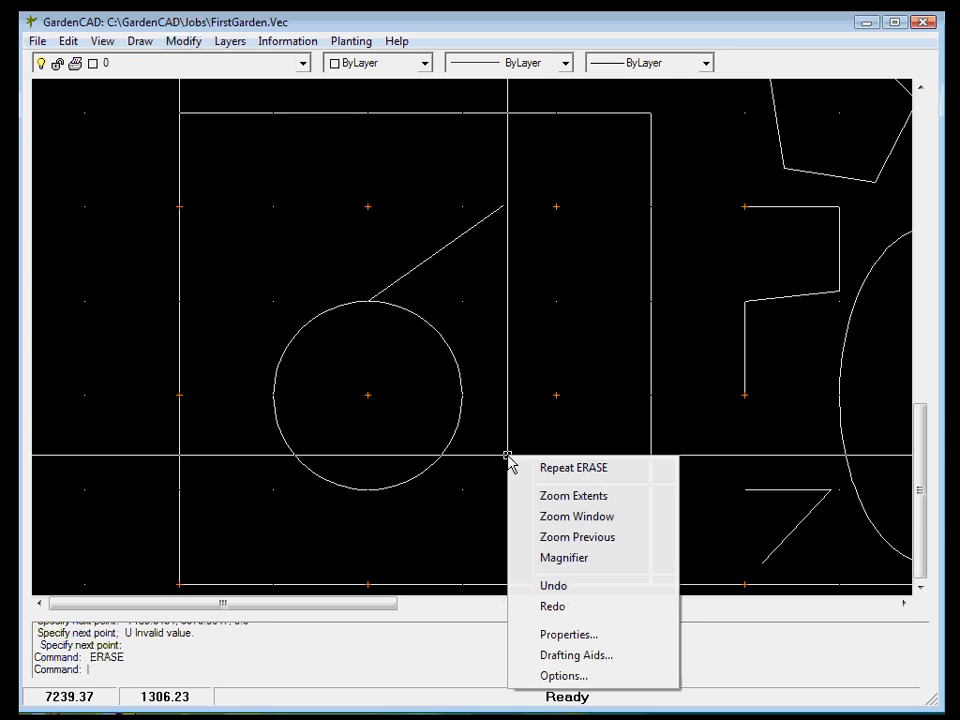
pyautogui.click(563, 655)
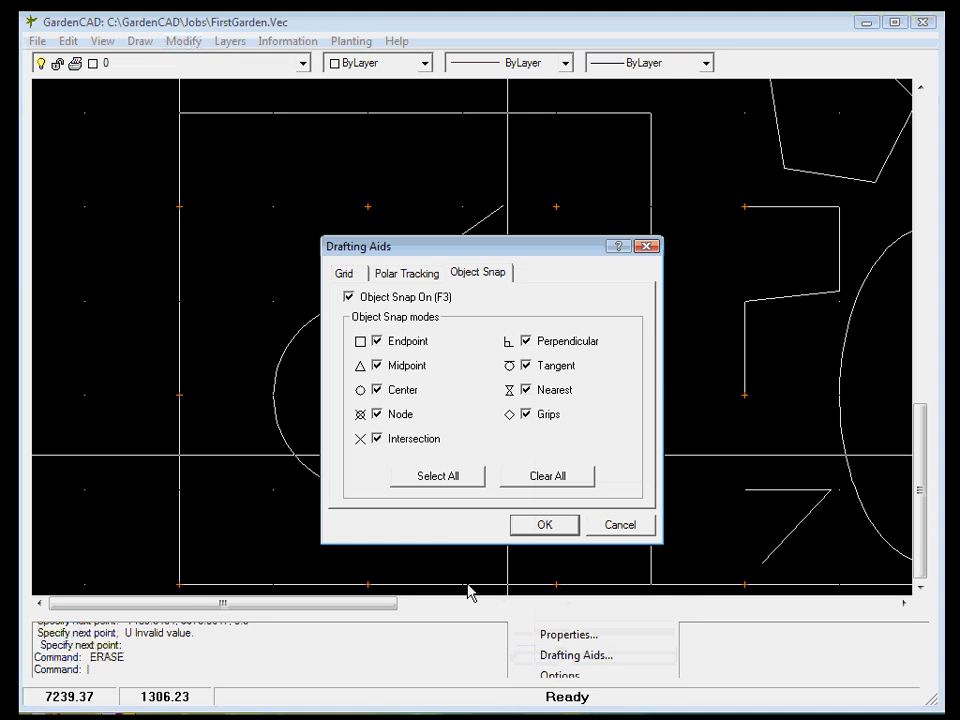
pyautogui.click(405, 274)
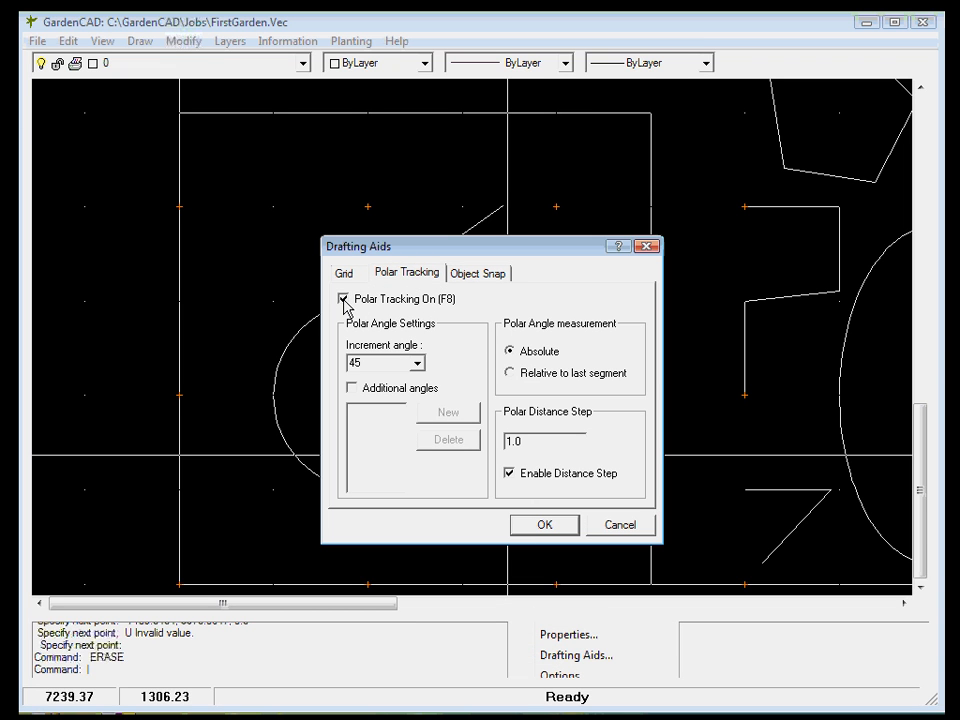
pyautogui.click(546, 527)
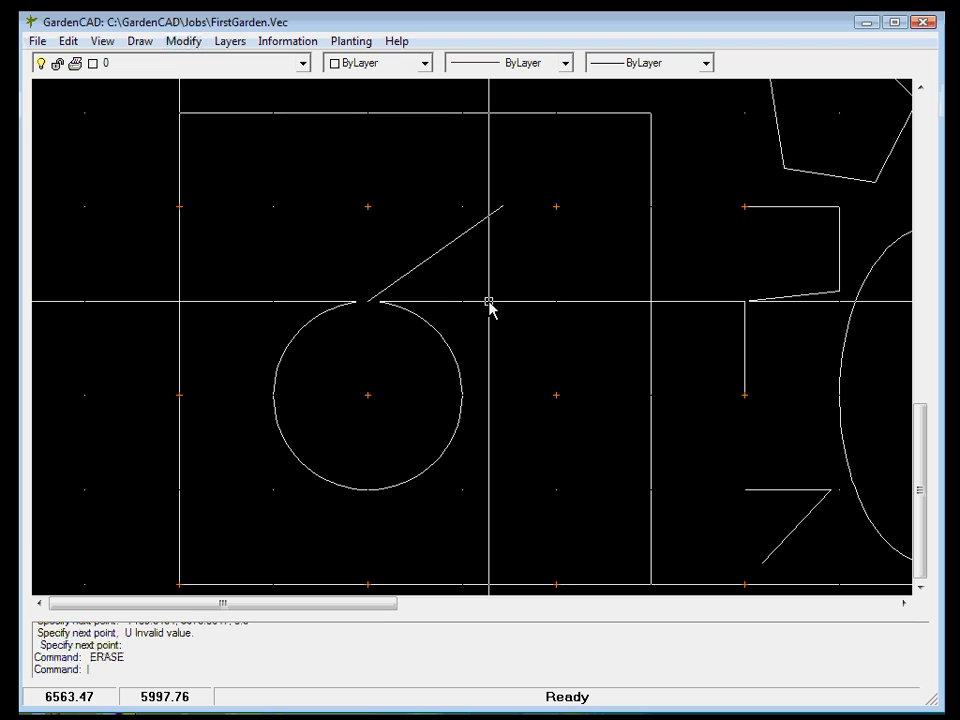
# Draw connected lines from the circle's topmost grip at 4000, 6000 to its right grip at 6000, 4000 and the polyline segment's midpoint at 12000, 5007.5.
pyautogui.press('Return')
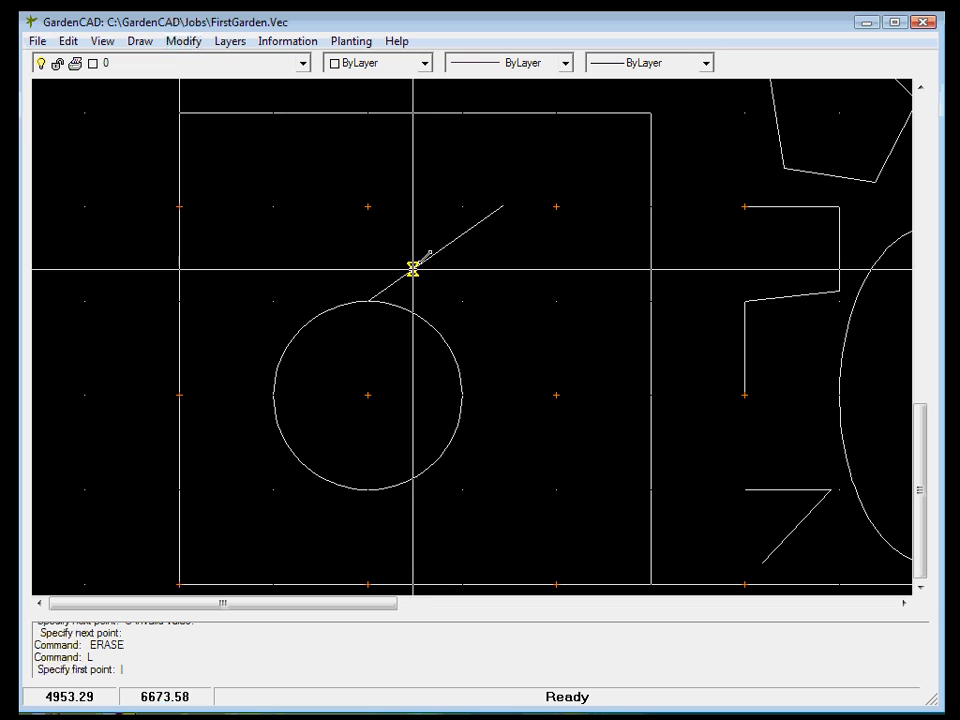
pyautogui.click(368, 300)
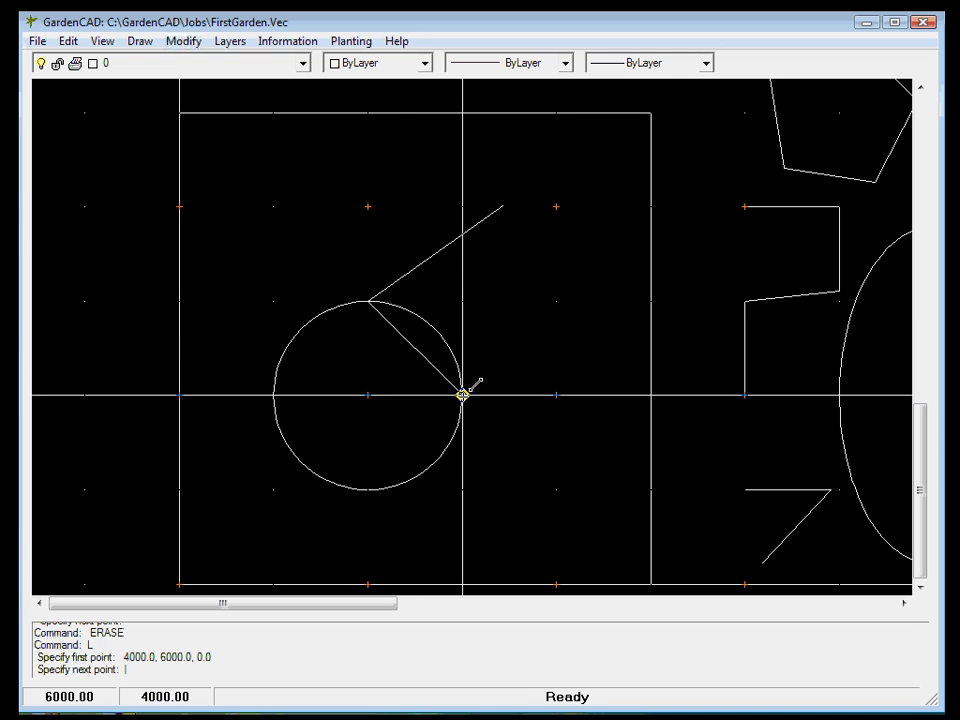
pyautogui.click(462, 395)
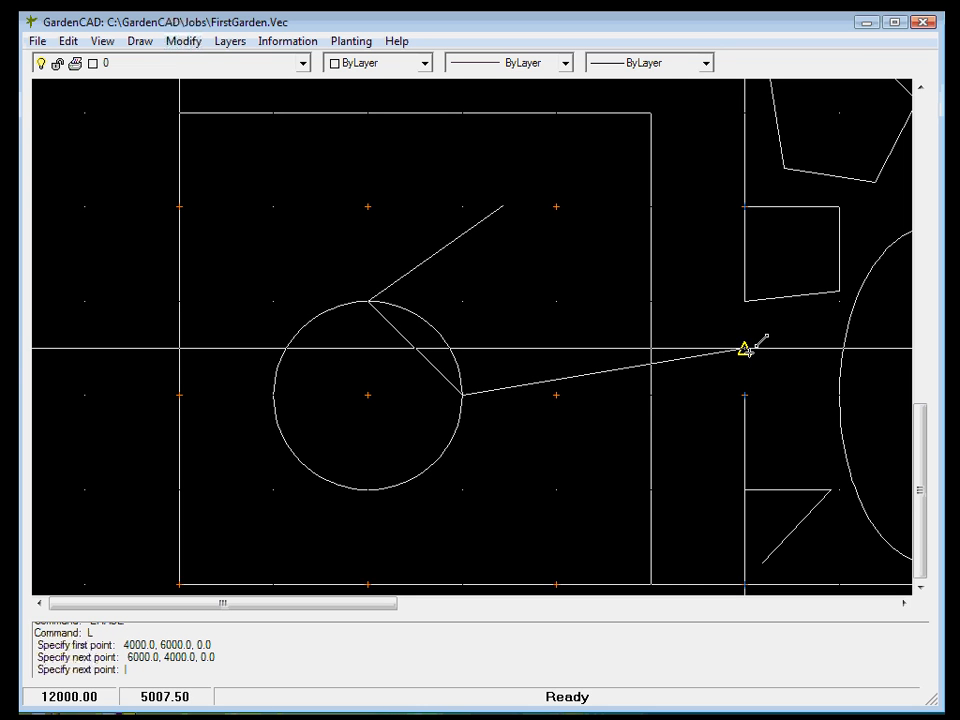
pyautogui.click(745, 348)
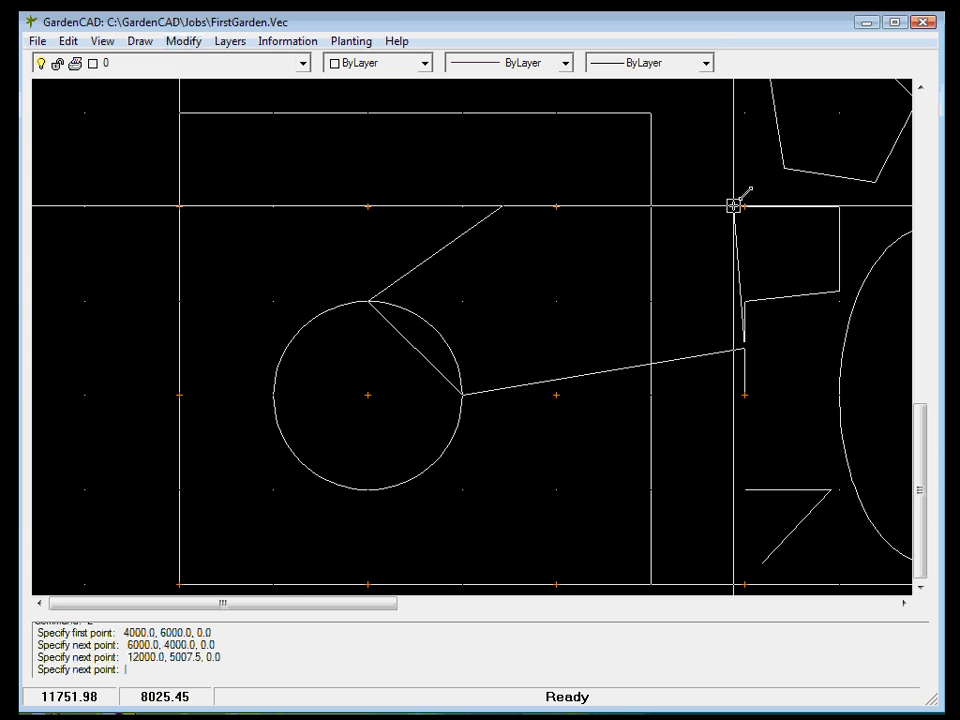
# Continue the line to the pentagon's lower-left corner, the square's right edge and the circle at about 5815, 4839, and end it.
pyautogui.click(783, 168)
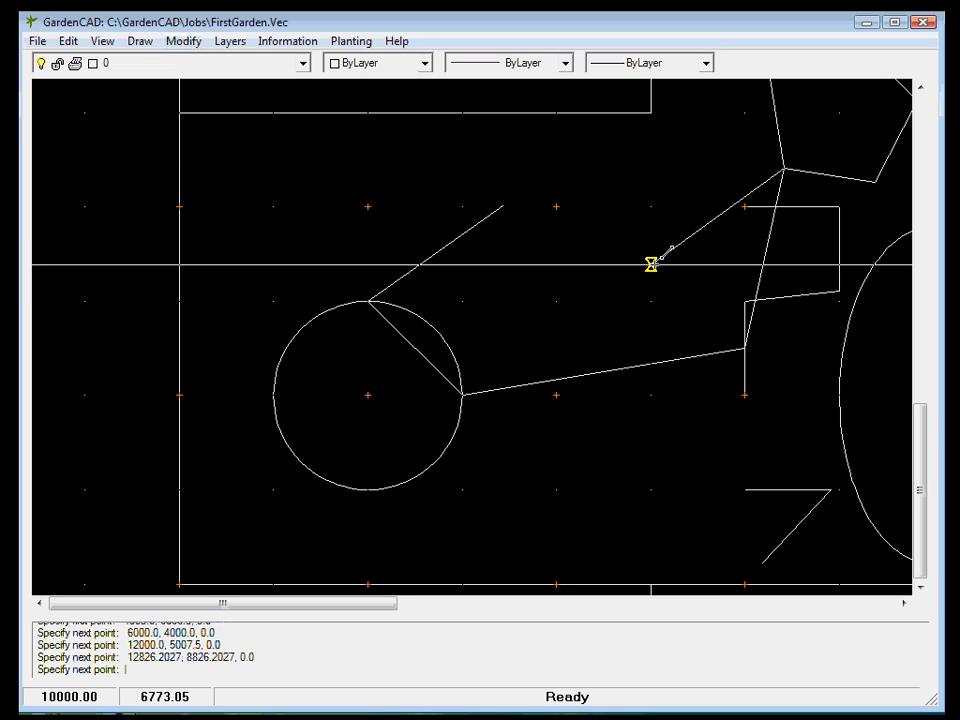
pyautogui.click(651, 264)
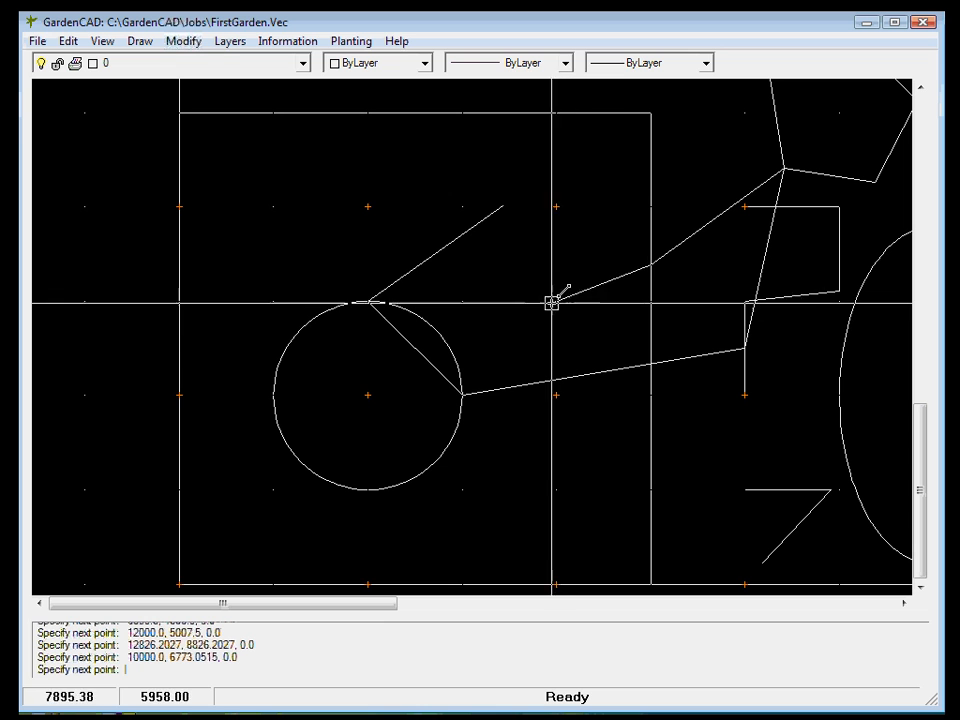
pyautogui.click(453, 356)
pyautogui.press('Return')
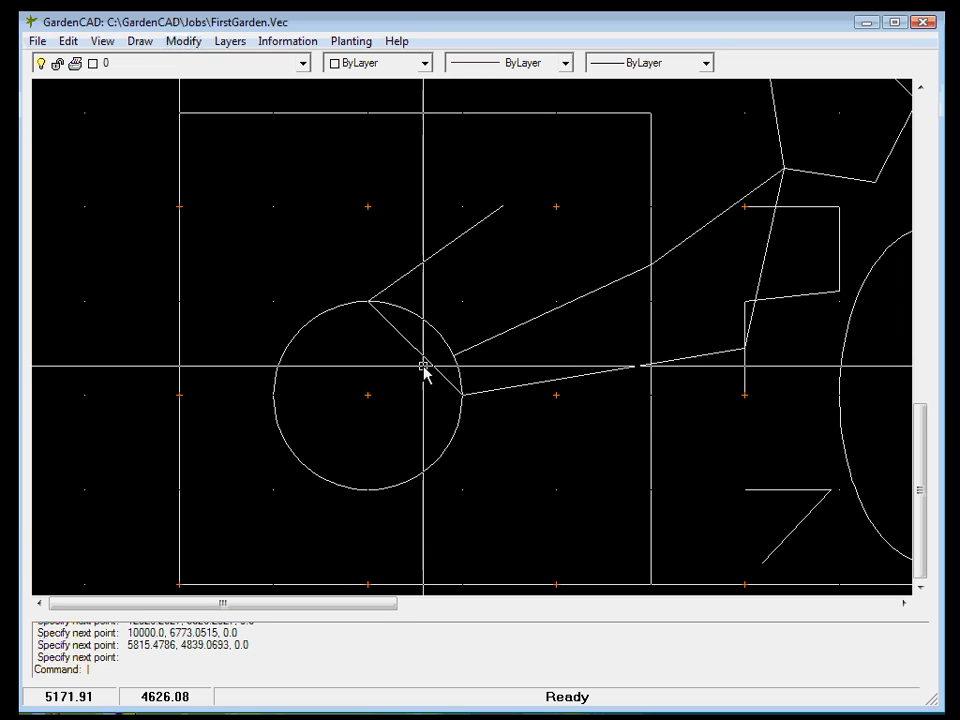
# Set the object snap modes to Grips only in the drafting aids.
pyautogui.rightClick(403, 415)
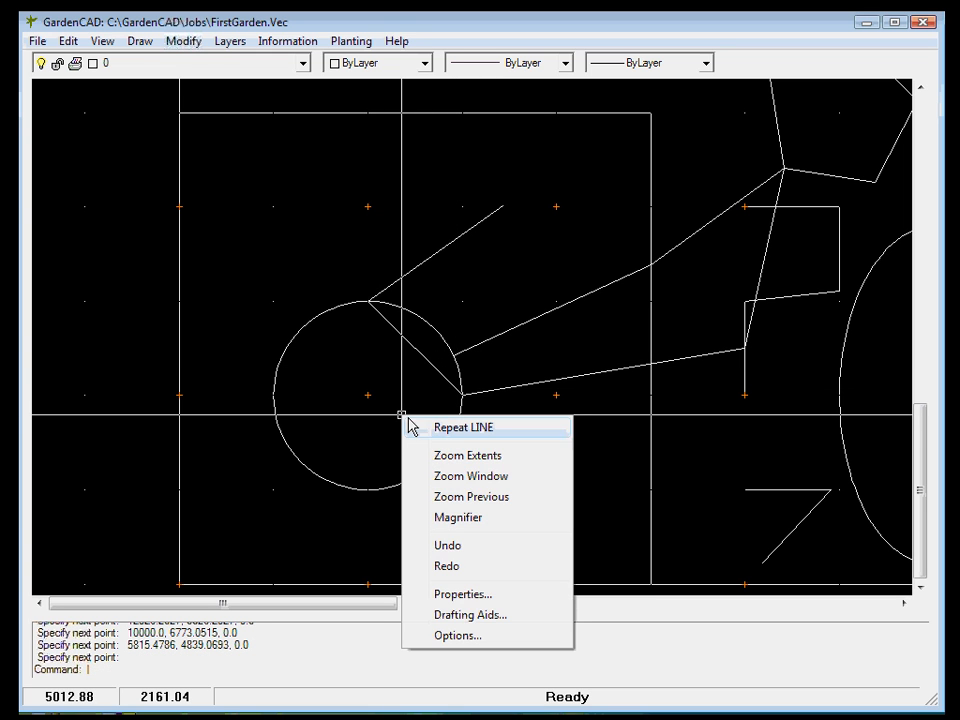
pyautogui.click(478, 616)
pyautogui.click(478, 276)
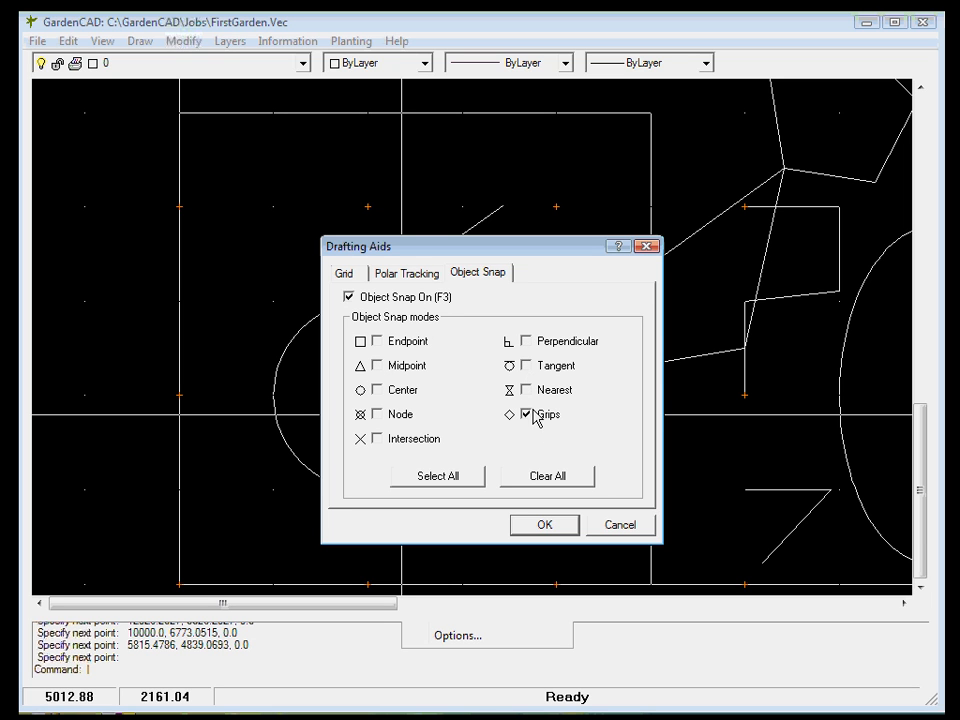
pyautogui.click(549, 527)
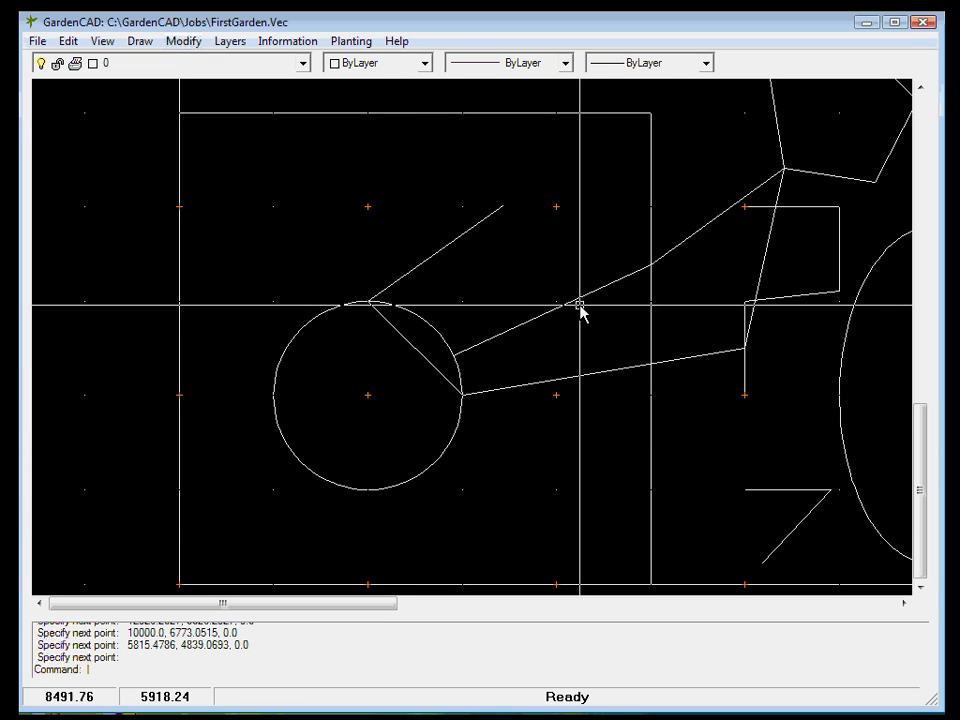
# Select the circle, the diagonal line above it and the ellipse to inspect their grips.
pyautogui.click(436, 471)
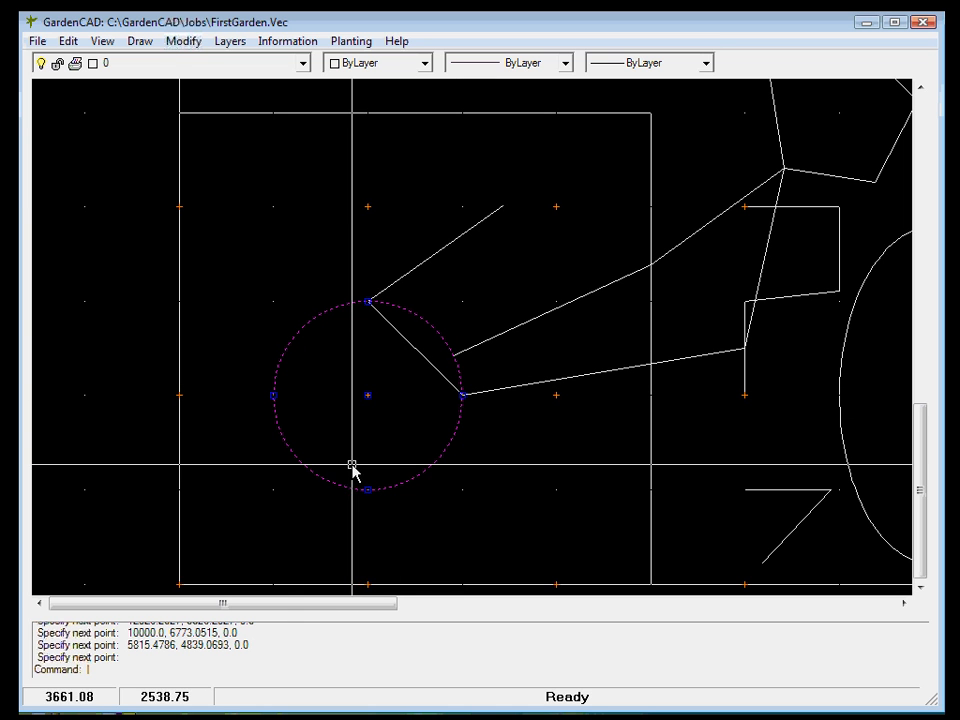
pyautogui.click(425, 266)
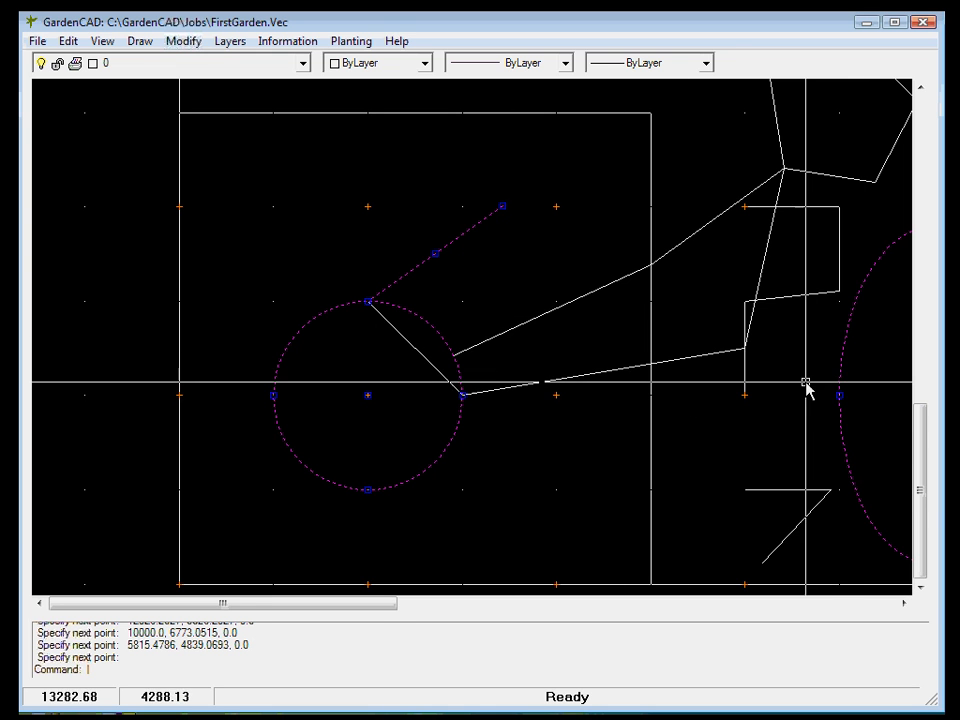
pyautogui.scroll(-4, 795, 435)
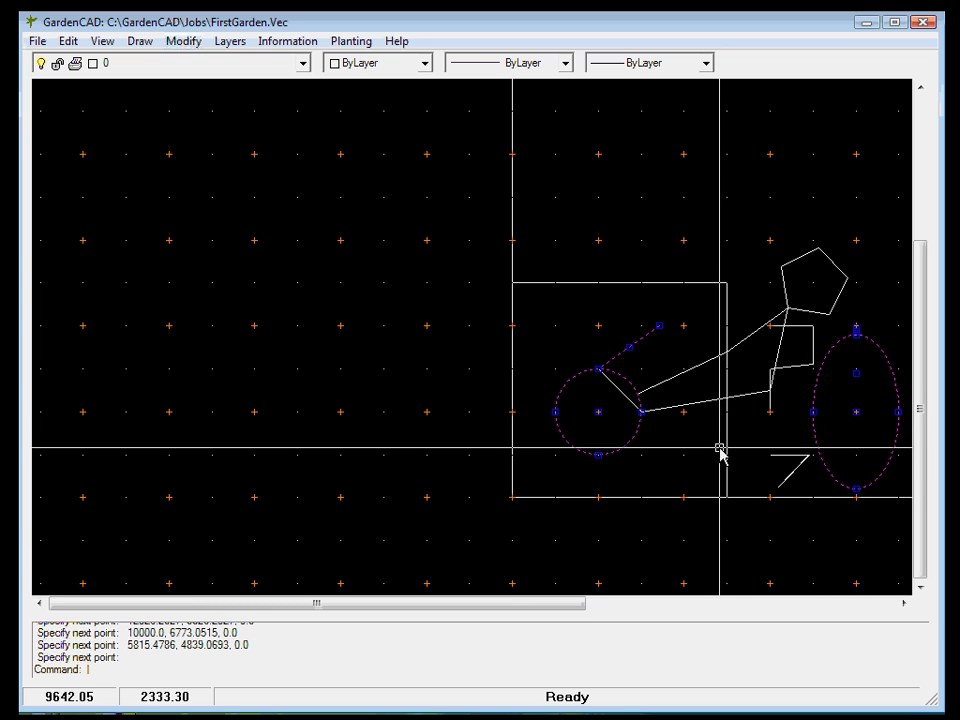
# Select the thin double line between the square and the ellipse, and inspect its grips.
pyautogui.scroll(5, 789, 471)
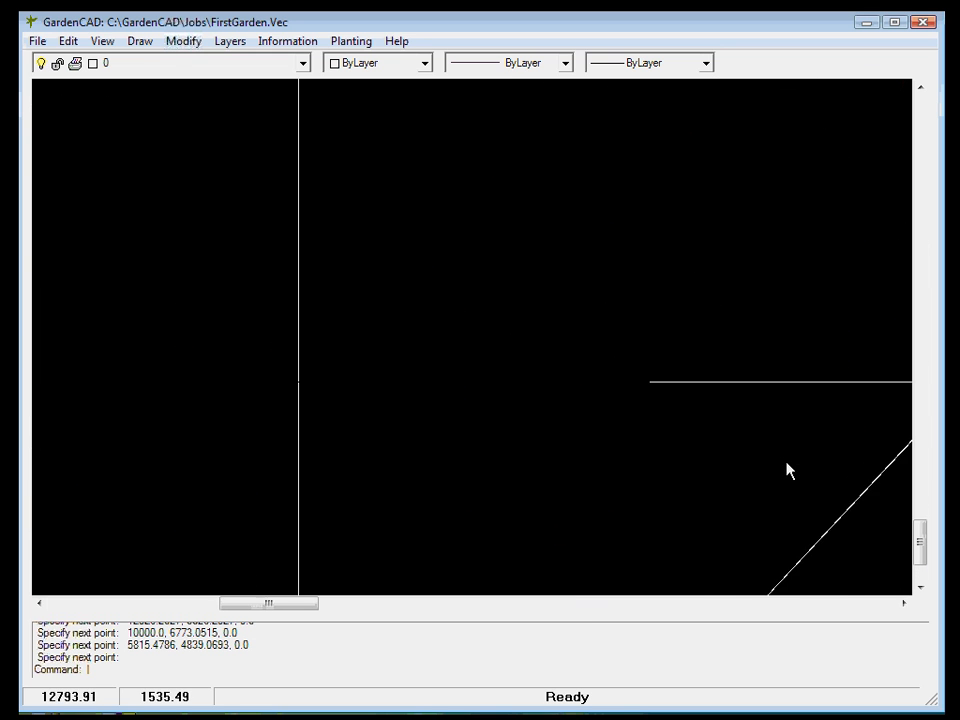
pyautogui.scroll(3, 787, 464)
pyautogui.scroll(4, 552, 294)
pyautogui.scroll(5, 428, 281)
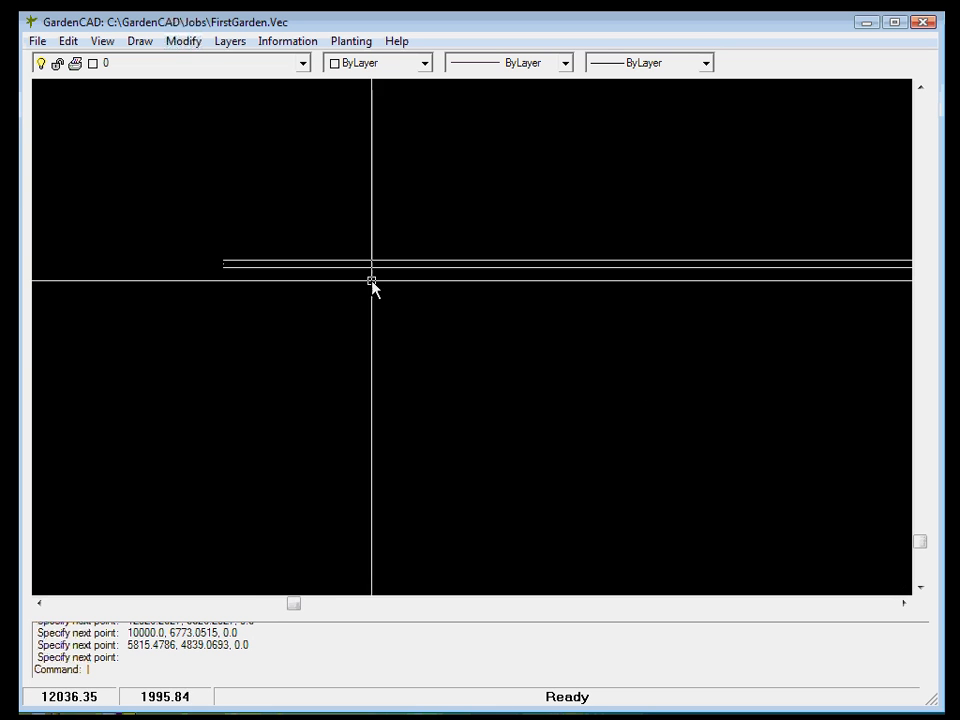
pyautogui.scroll(3, 292, 281)
pyautogui.scroll(-3, 231, 268)
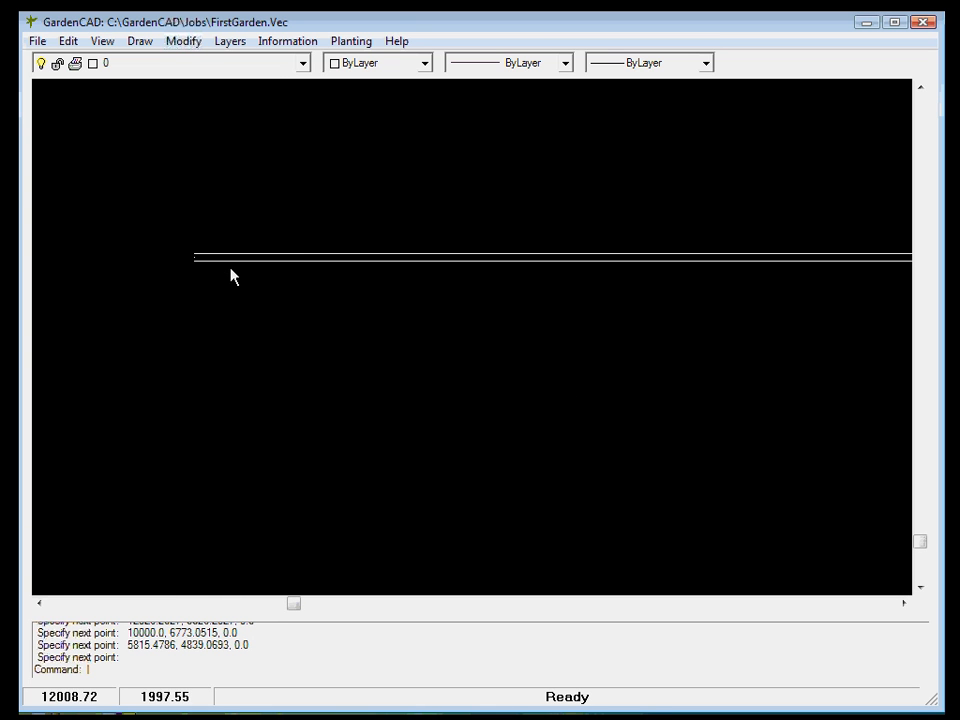
pyautogui.click(301, 257)
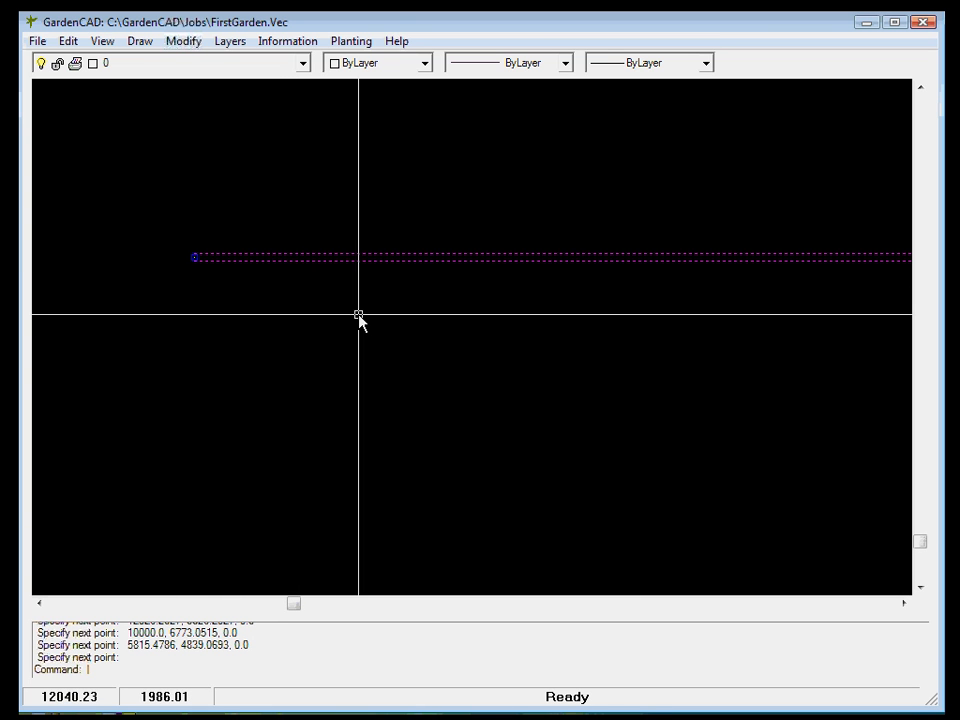
pyautogui.scroll(-3, 358, 317)
pyautogui.scroll(-1, 437, 340)
pyautogui.scroll(-1, 440, 342)
pyautogui.scroll(-3, 409, 336)
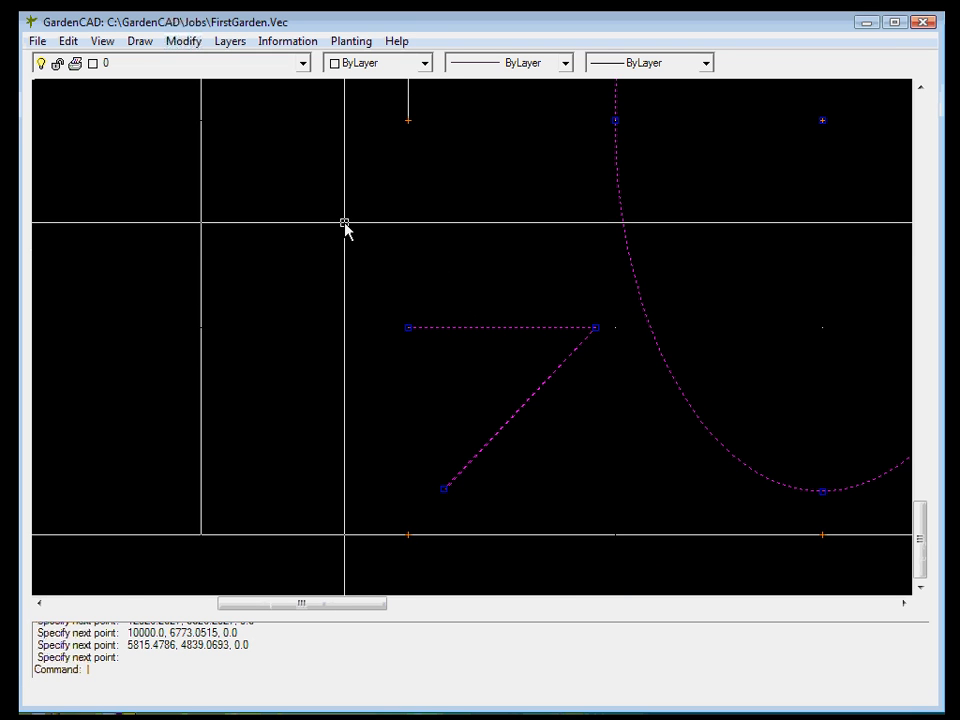
# Add the large square and the pentagon to the selection to inspect their grips.
pyautogui.scroll(-3, 345, 218)
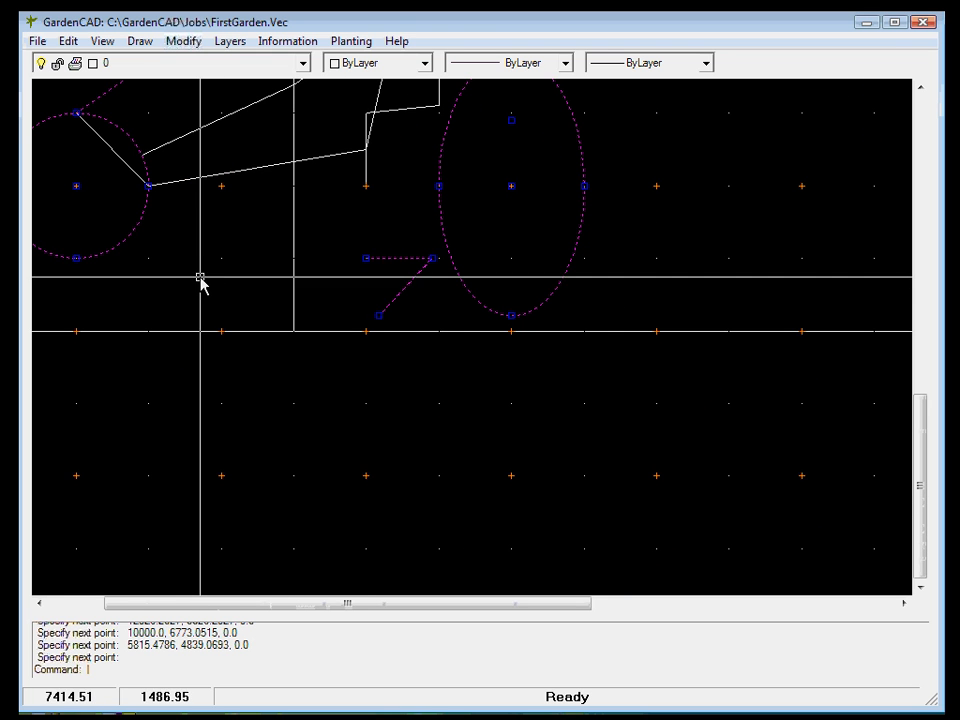
pyautogui.moveTo(201, 281)
pyautogui.mouseDown(button='middle')
pyautogui.moveTo(418, 324)
pyautogui.moveTo(440, 367)
pyautogui.mouseUp(button='middle')
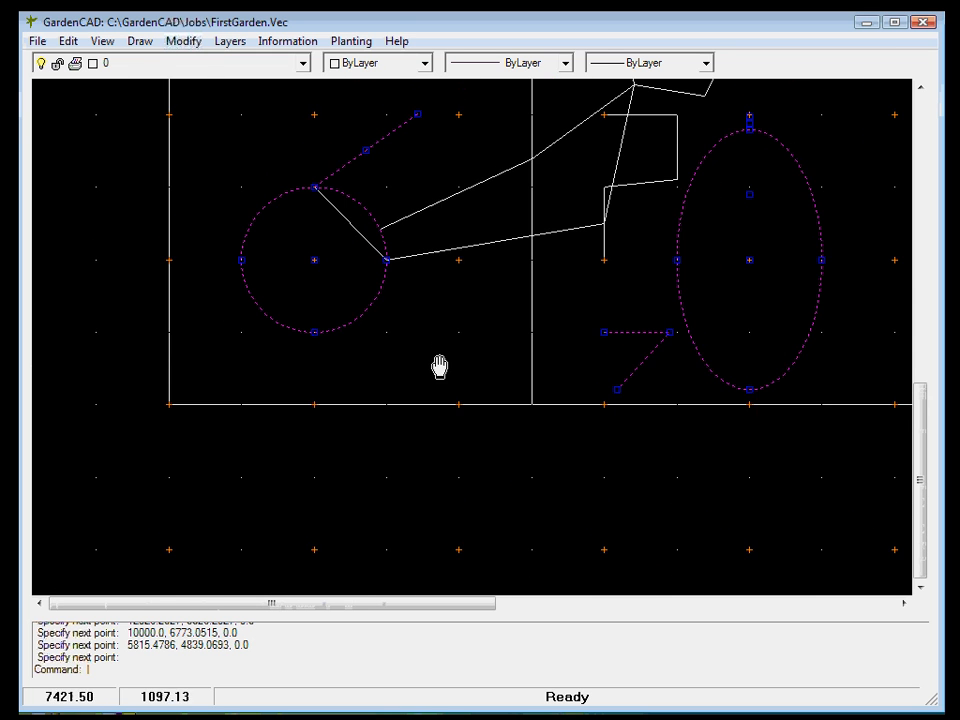
pyautogui.click(533, 373)
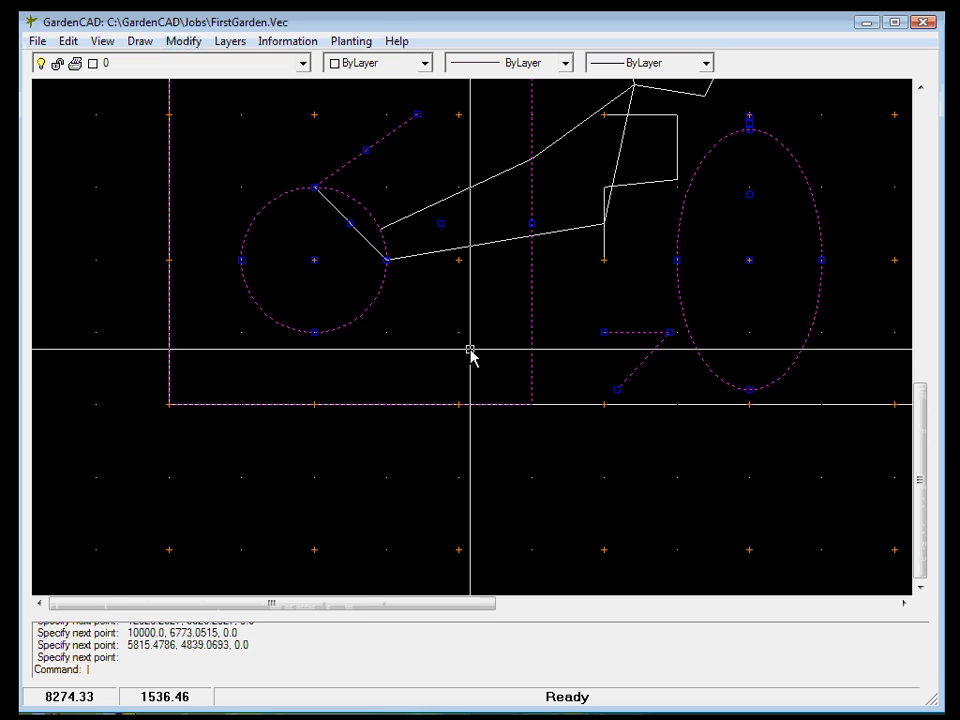
pyautogui.scroll(-1, 457, 360)
pyautogui.scroll(-1, 457, 365)
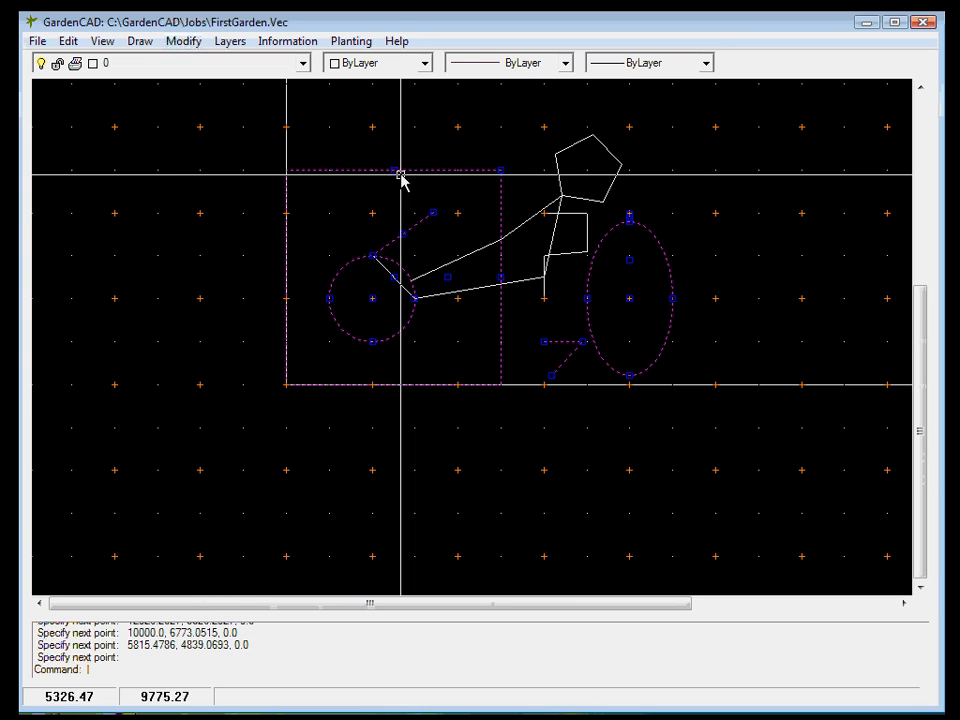
pyautogui.click(624, 168)
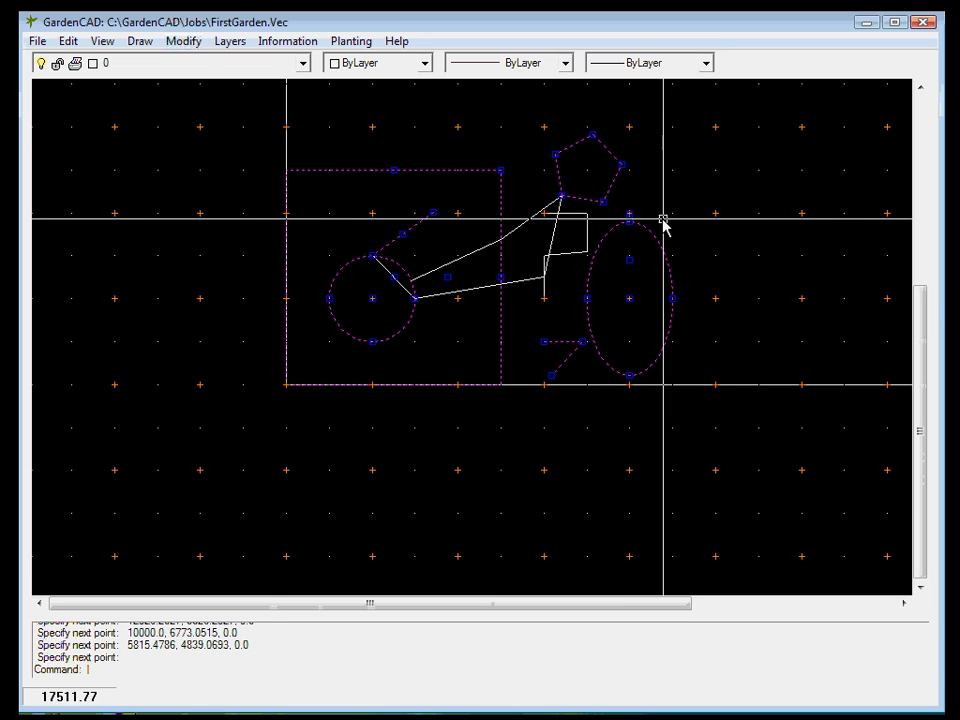
# Clear the selection, select only the open polyline beside the ellipse to inspect its grips, and deselect it.
pyautogui.scroll(1, 562, 244)
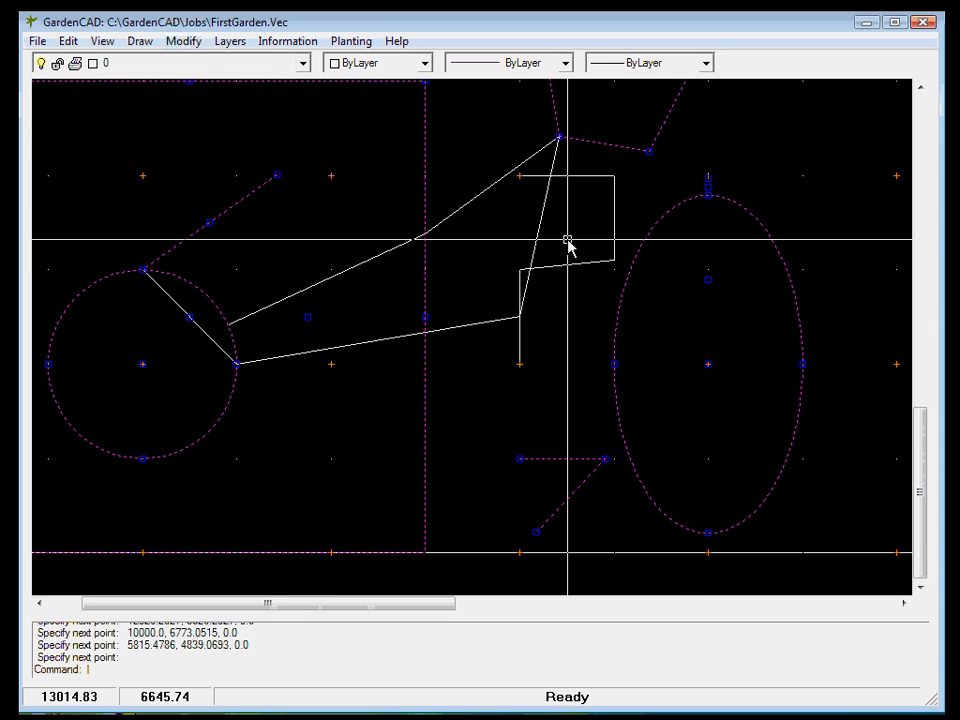
pyautogui.press('Escape')
pyautogui.click(578, 180)
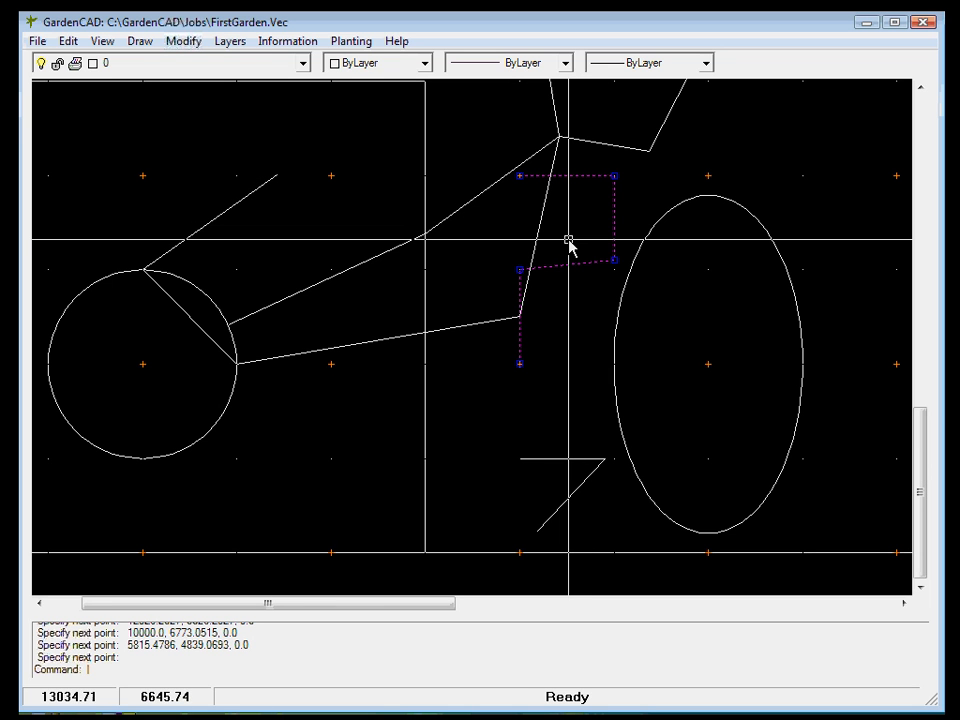
pyautogui.press('Escape')
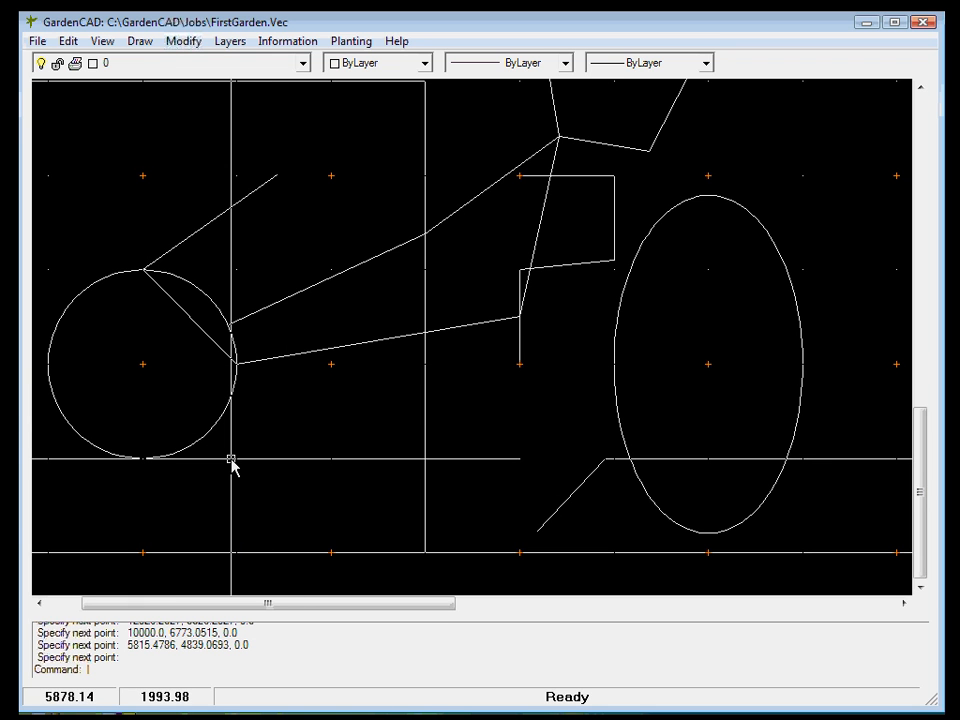
# Start a circle, switch object snap off during the command, and cancel the circle.
pyautogui.press('Return')
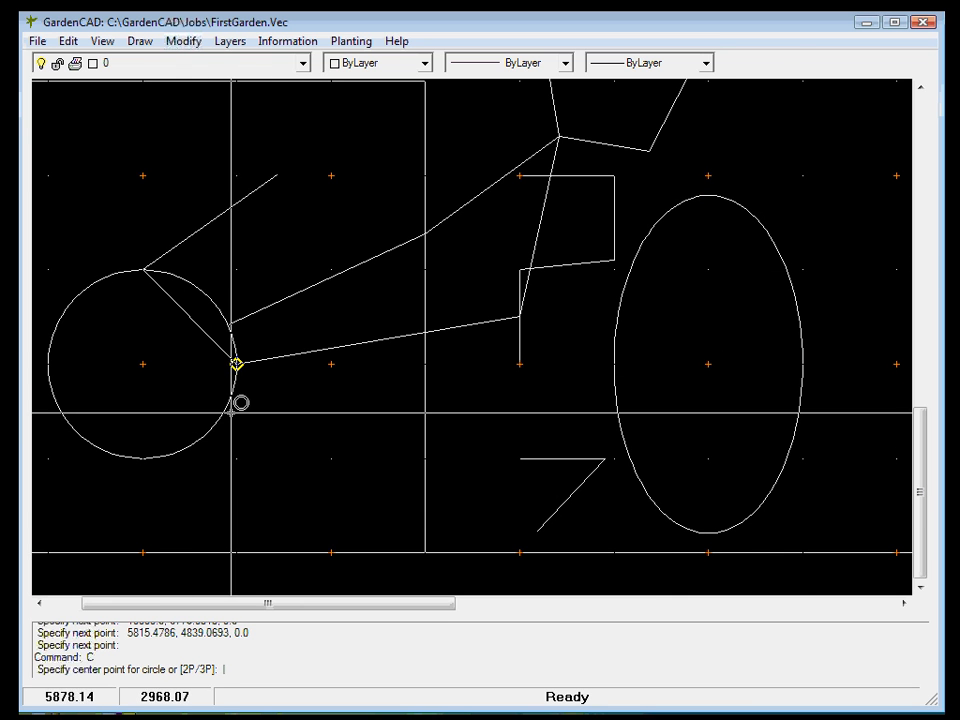
pyautogui.click(102, 42)
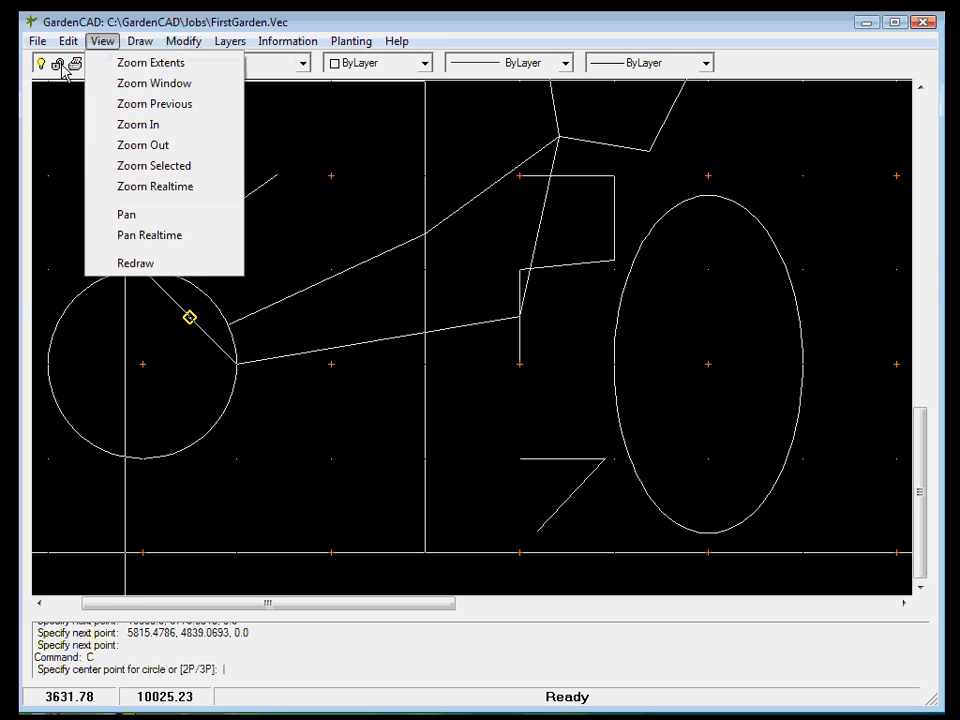
pyautogui.moveTo(70, 46)
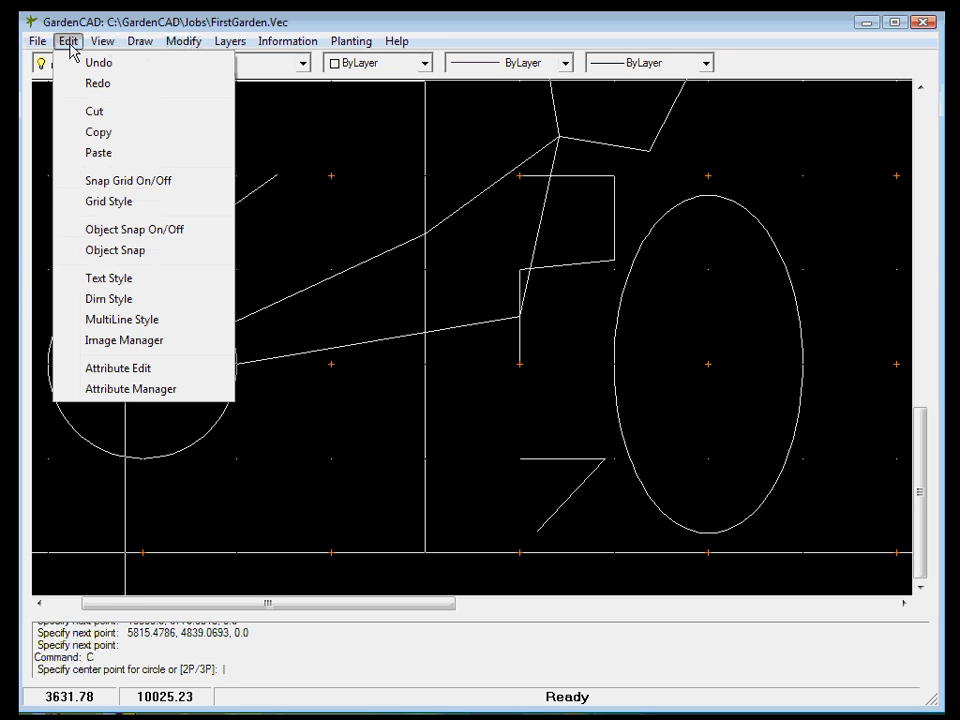
pyautogui.click(143, 238)
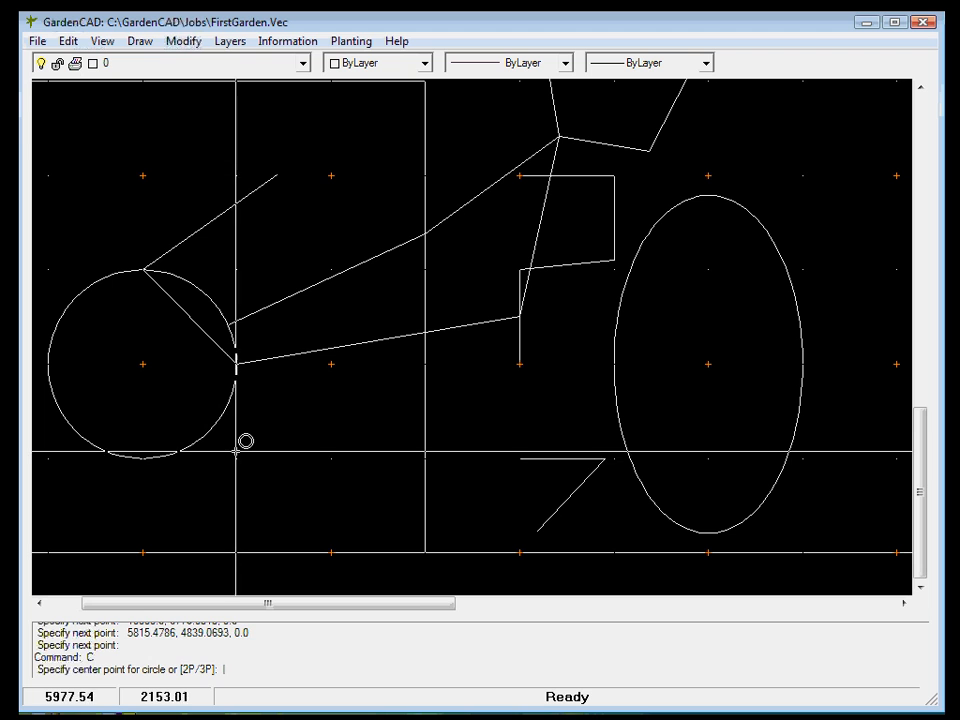
pyautogui.press('Escape')
# Set the object snap modes to Center only in the drafting aids.
pyautogui.rightClick(241, 460)
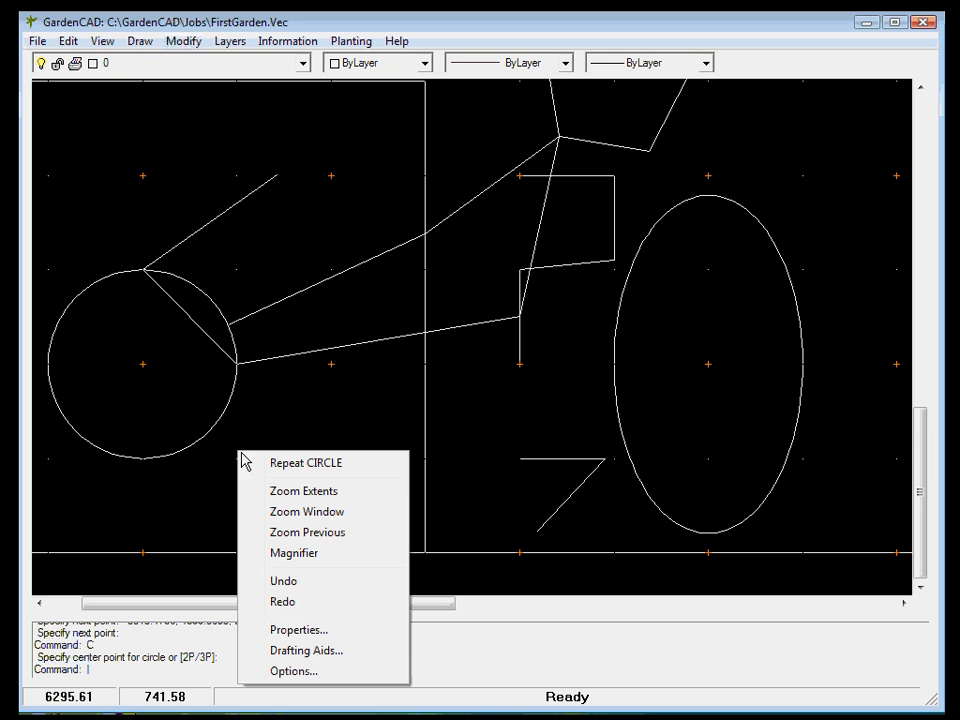
pyautogui.click(336, 653)
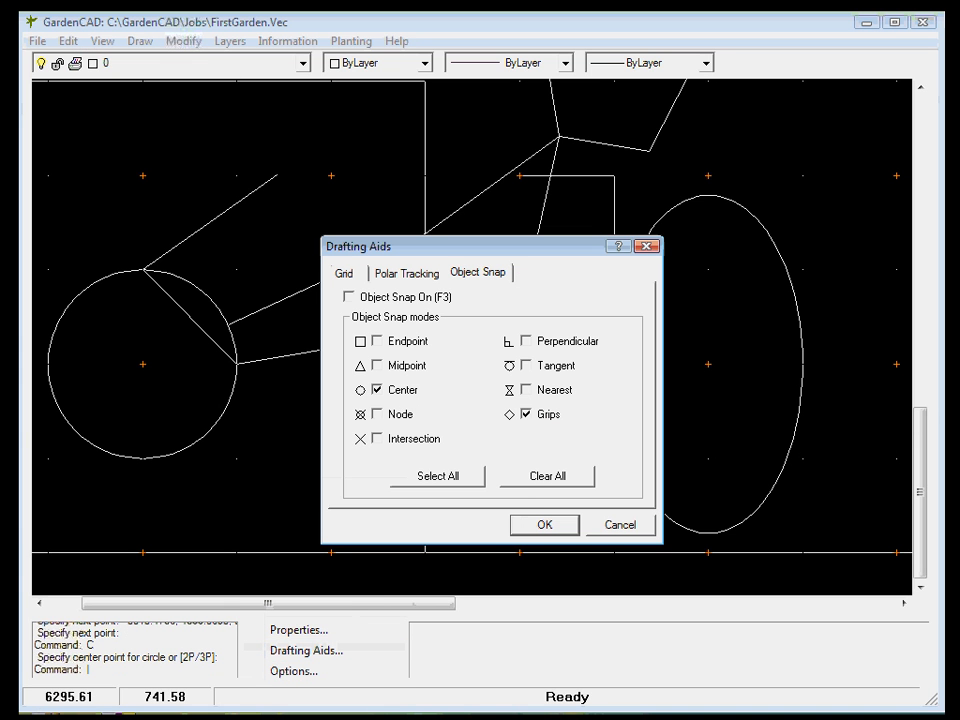
pyautogui.click(542, 525)
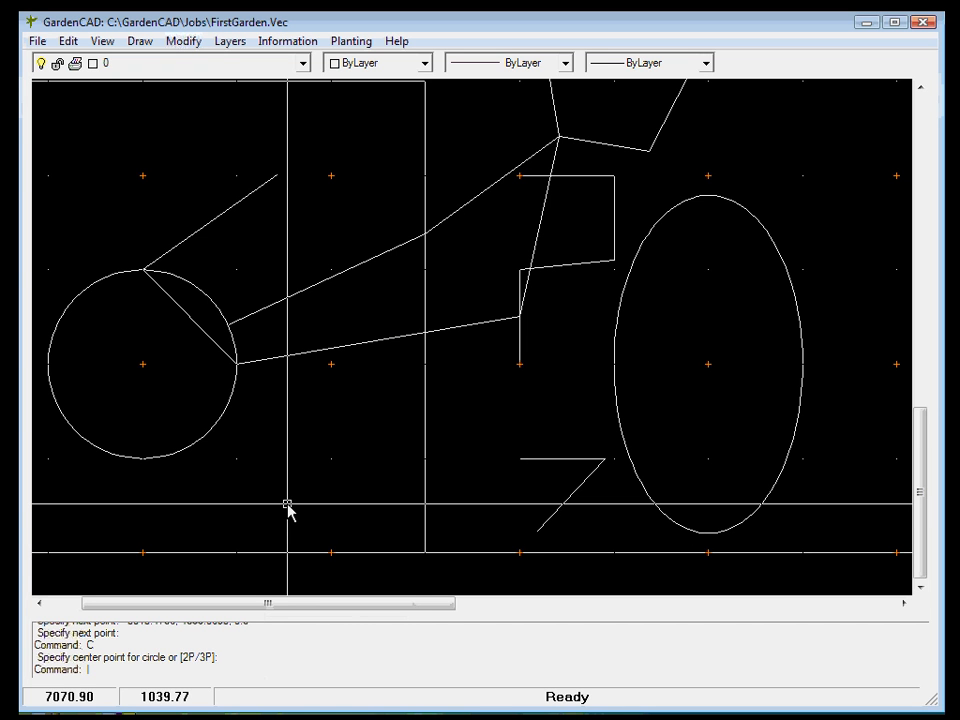
pyautogui.write('C')
pyautogui.press('Return')
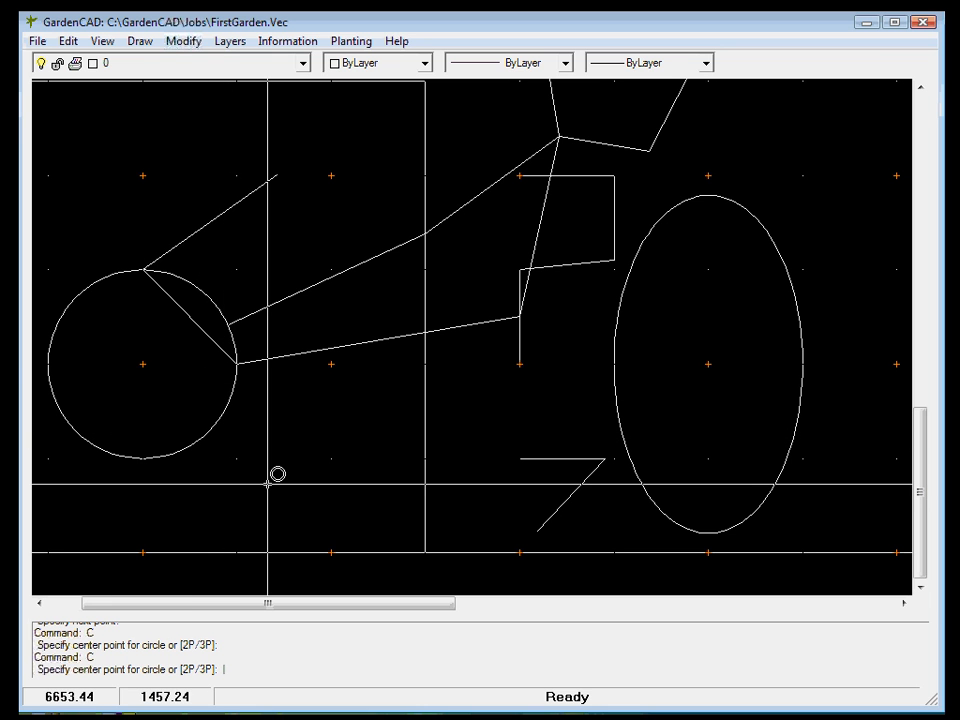
pyautogui.press('Escape')
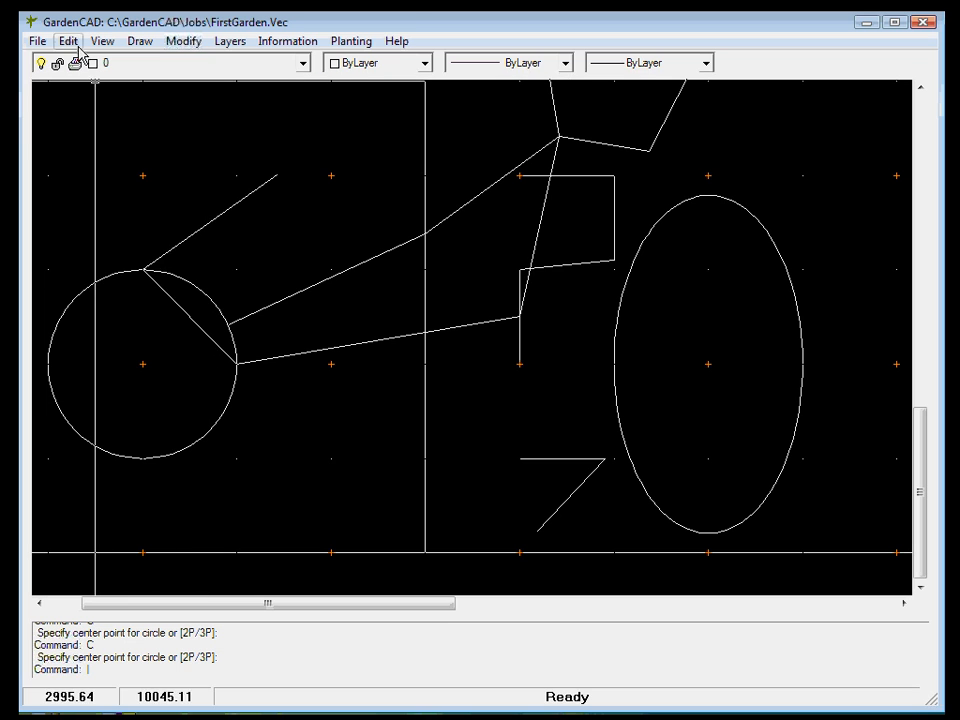
# Turn object snap on in the drafting aids with Center as the only mode.
pyautogui.rightClick(262, 442)
pyautogui.click(340, 639)
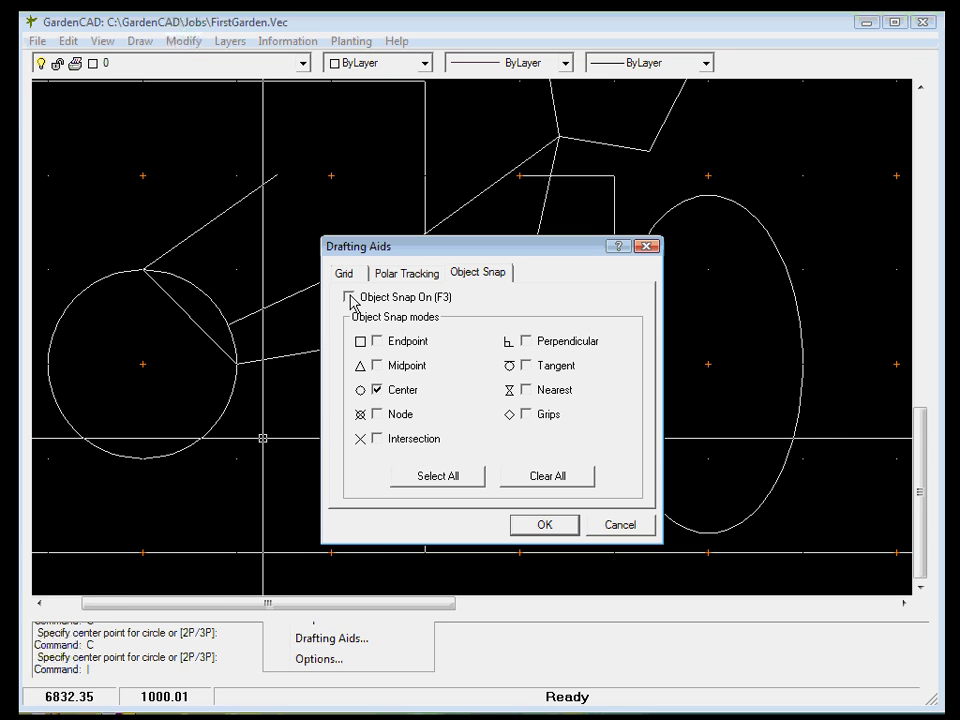
pyautogui.click(545, 526)
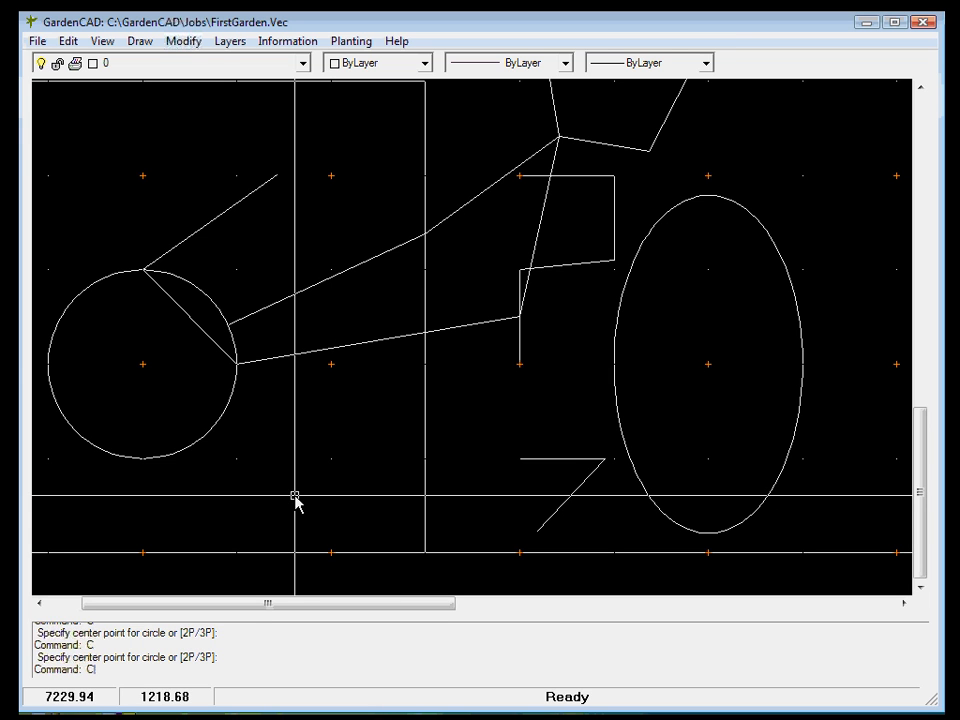
# Draw a circle concentric with the existing circle, centred at 4000, 4000 with a radius of about 1037.
pyautogui.press('Return')
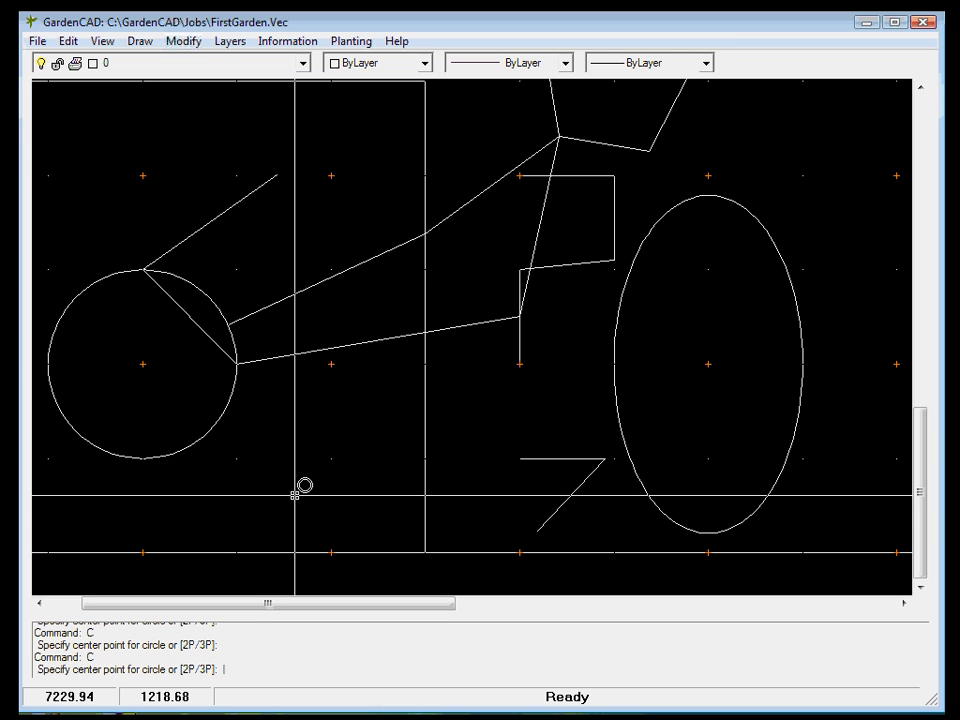
pyautogui.click(215, 427)
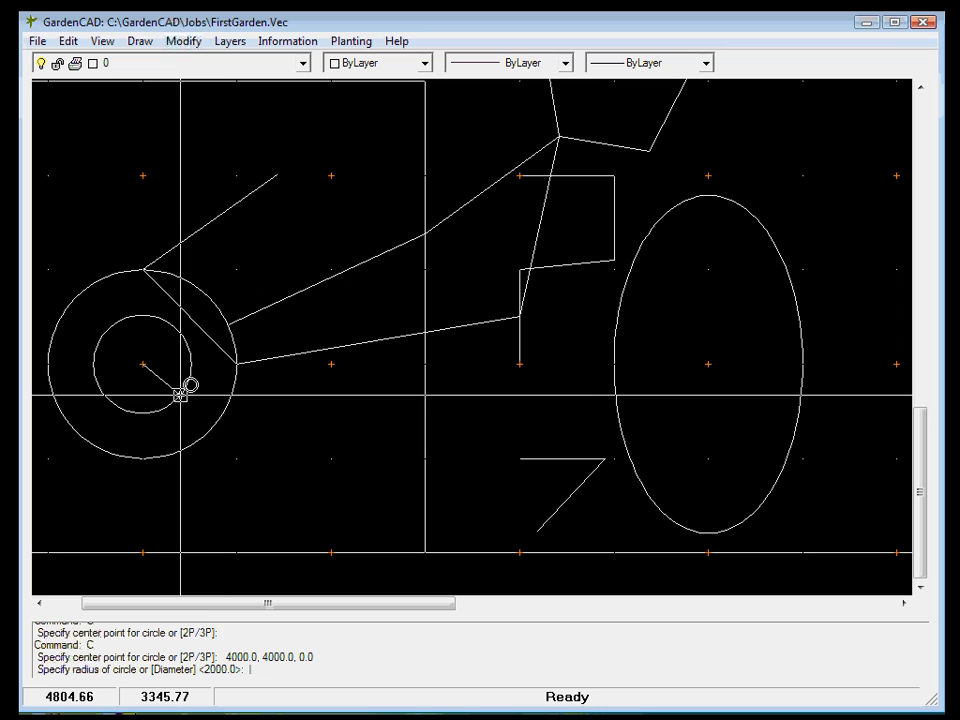
pyautogui.click(180, 395)
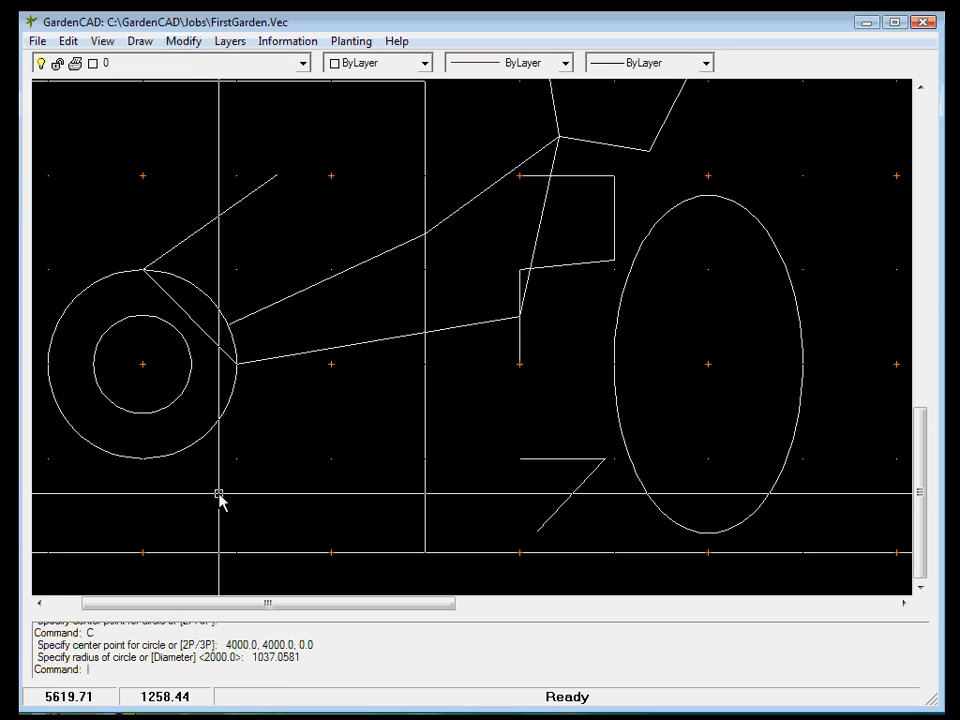